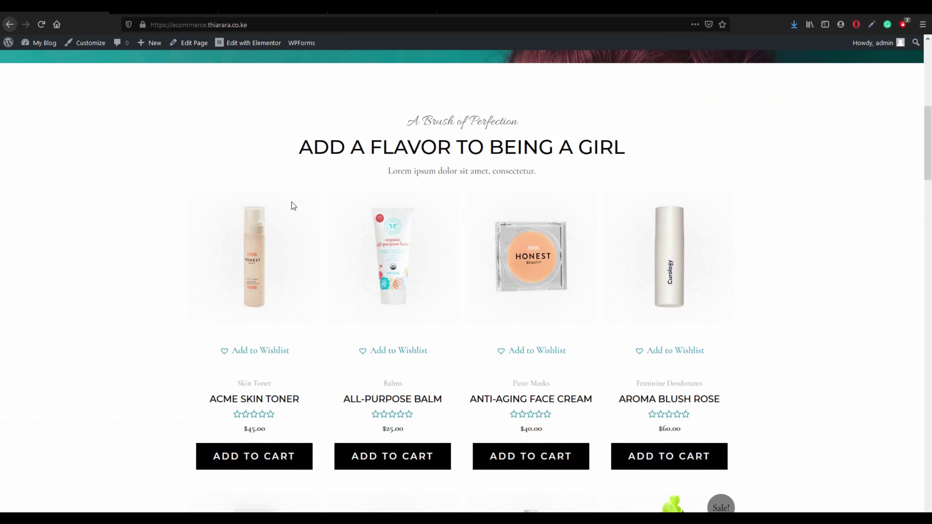
- Open the Sport shoe product page from the shop's home page and choose the purple variation in size 4
scroll(376, 262, "up", 10)
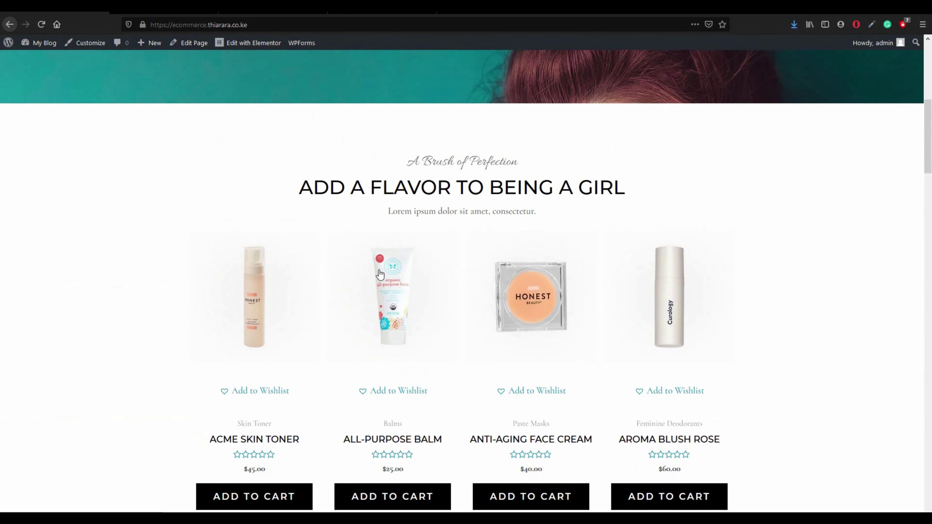
scroll(479, 287, "down", 12)
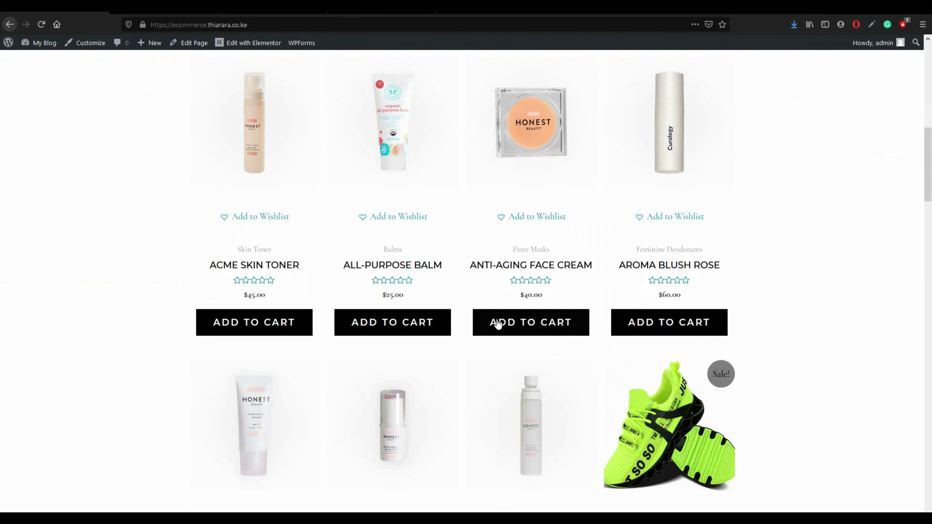
left_click(656, 389)
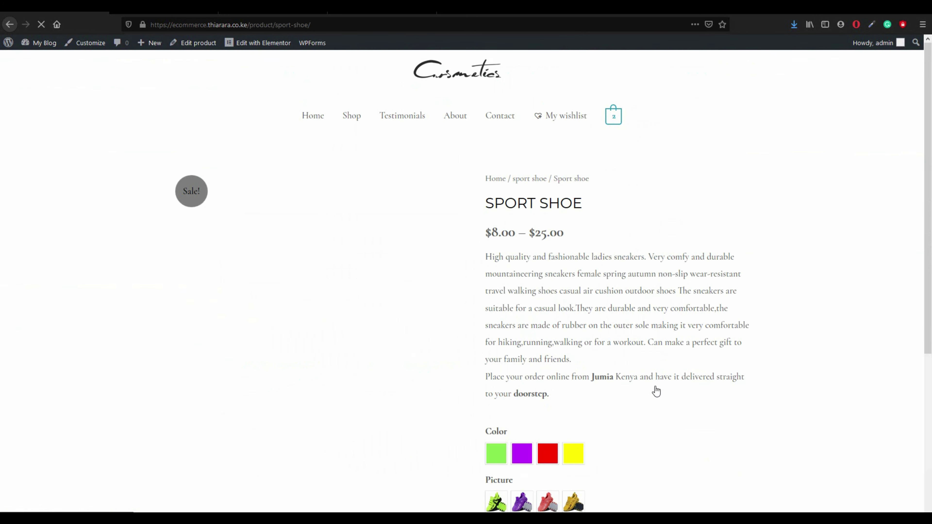
scroll(654, 386, "down", 4)
left_click(513, 355)
left_click(524, 402)
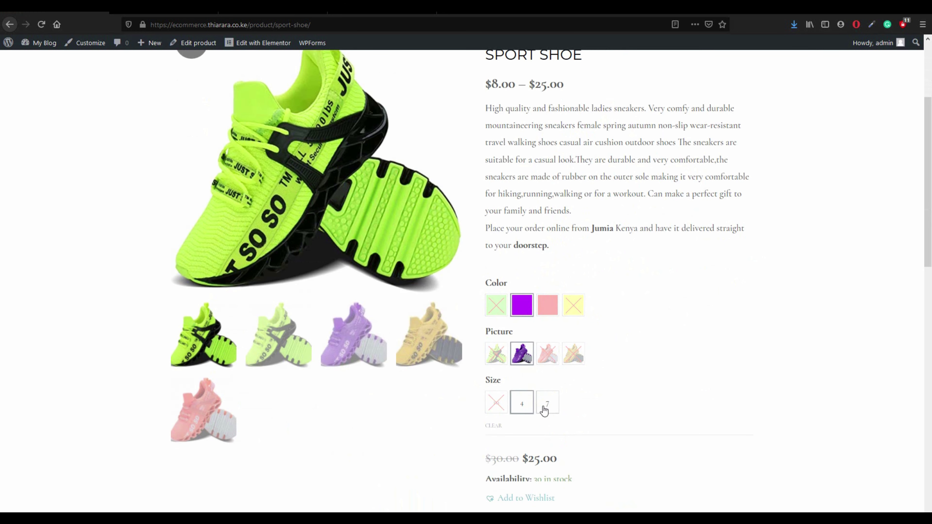
- Add the selected purple sport shoe to the wishlist and open the My wishlist page
scroll(550, 442, "down", 3)
left_click(535, 437)
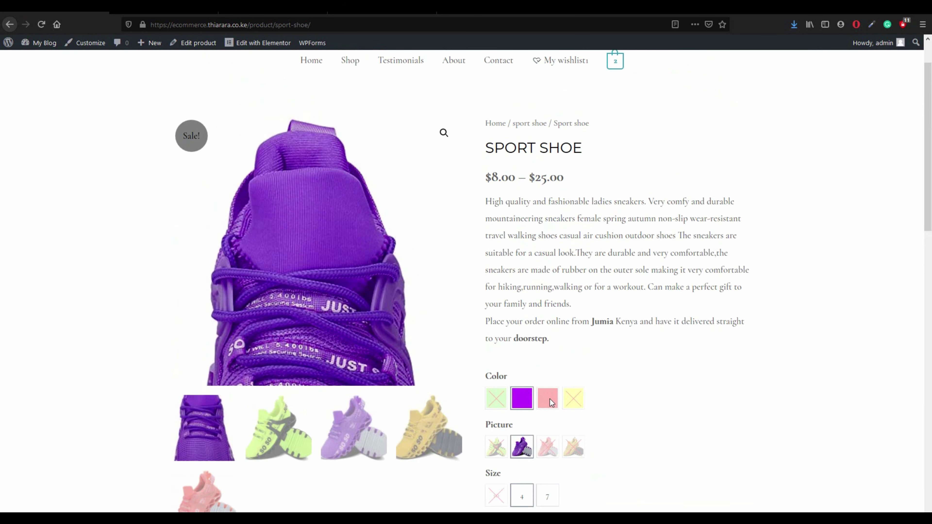
scroll(525, 408, "up", 2)
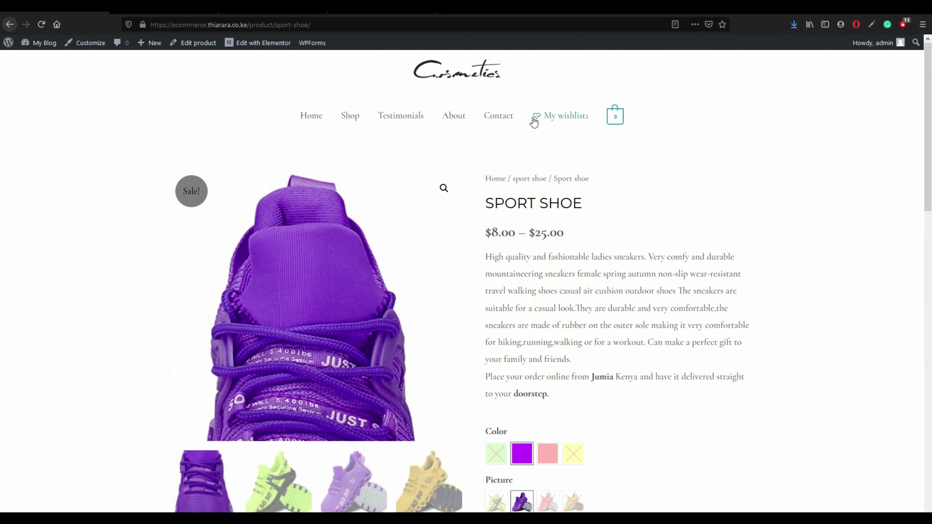
left_click(560, 121)
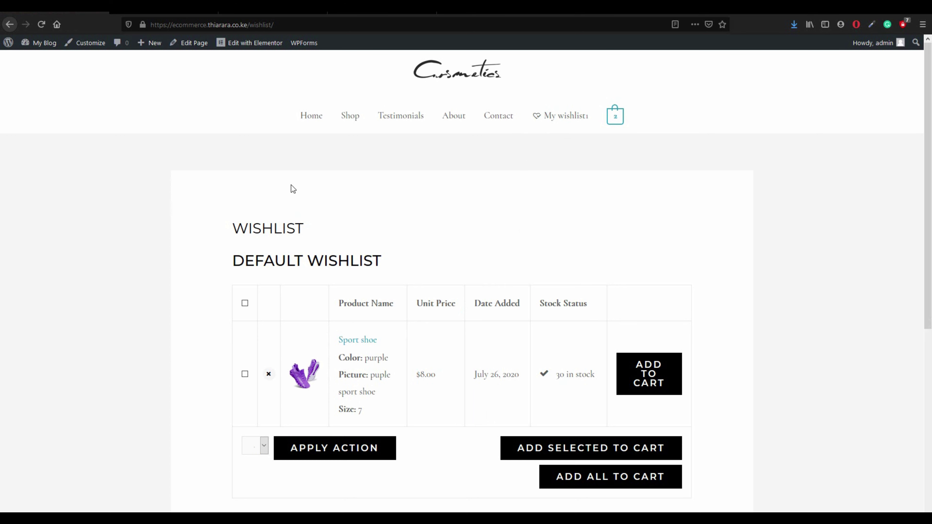
- Open WooCommerce's Cart Abandonment report from the site's admin dashboard and review its recovered and lost orders sections
mouse_move(45, 50)
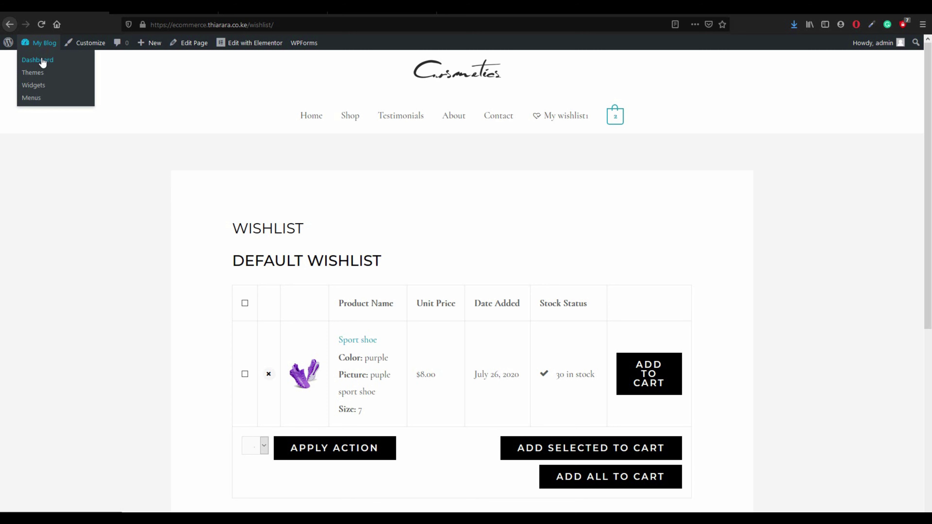
left_click(43, 61)
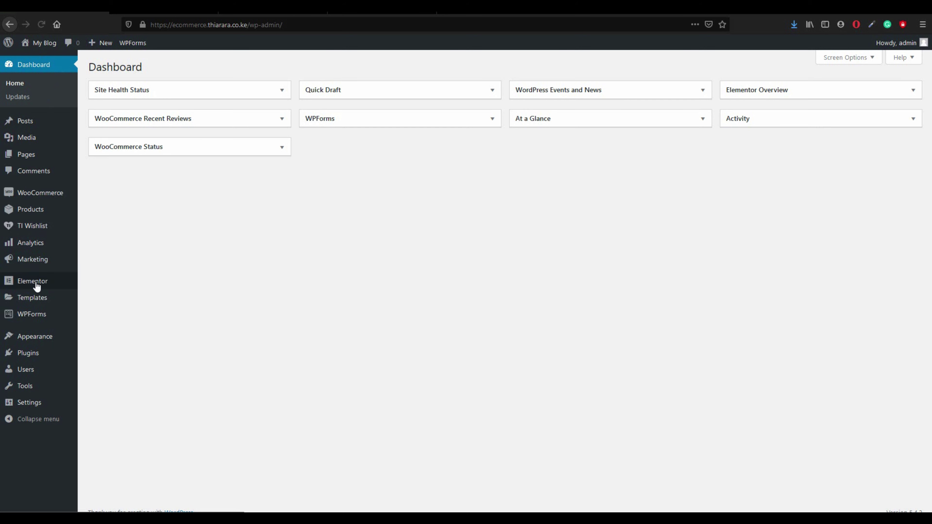
mouse_move(46, 194)
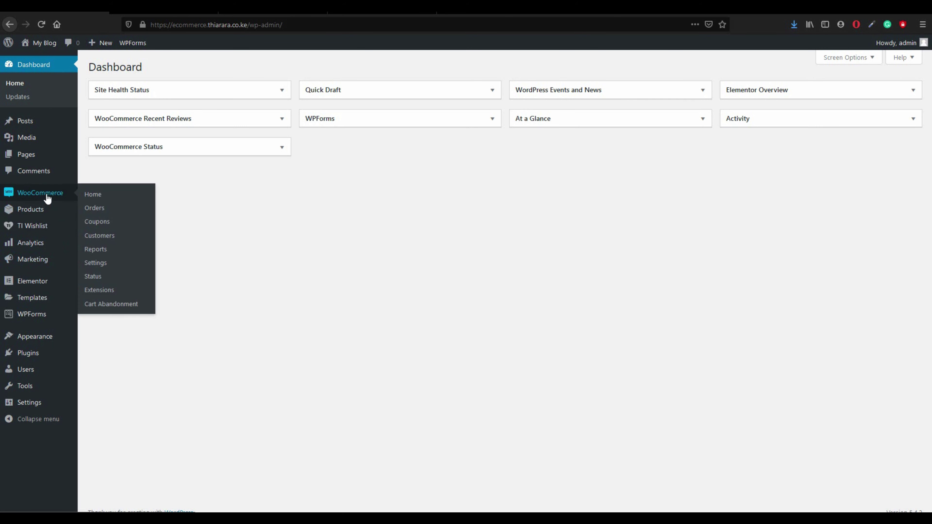
left_click(116, 305)
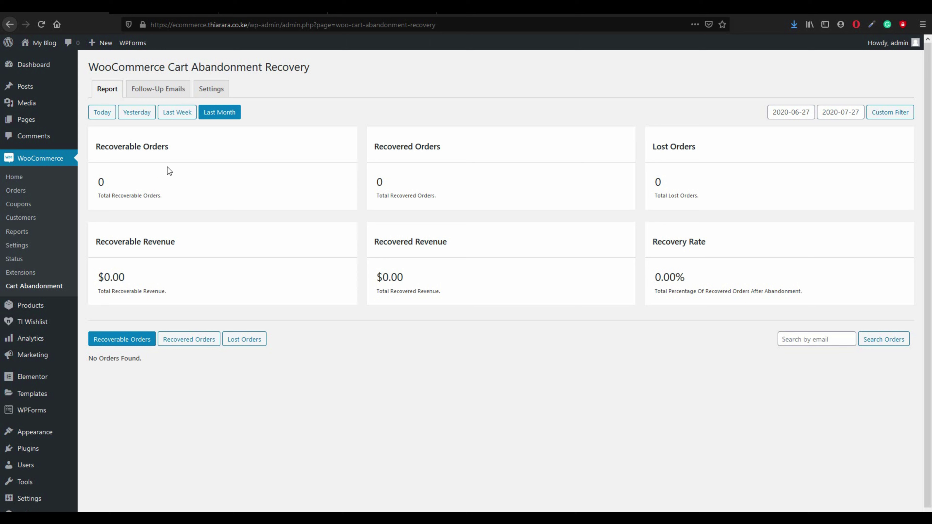
left_click_drag(440, 147, 378, 147)
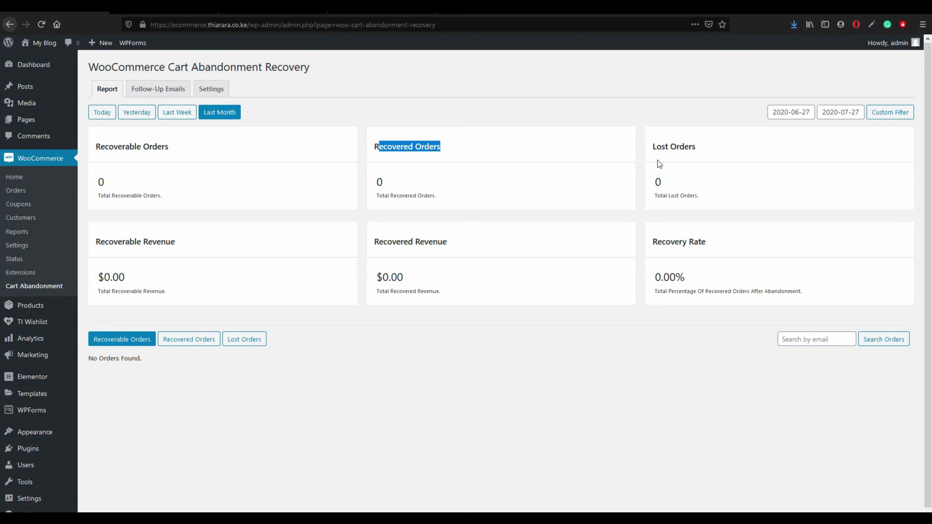
left_click_drag(695, 147, 640, 149)
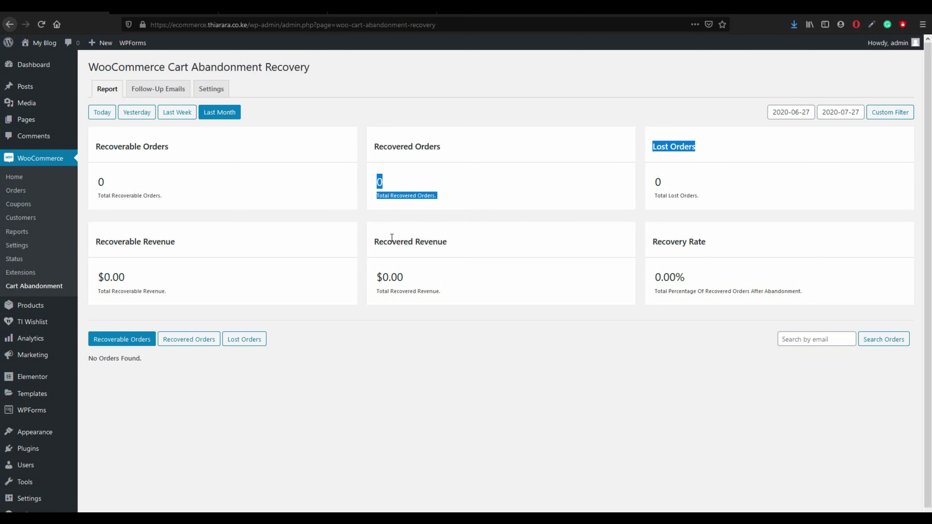
left_click(318, 228)
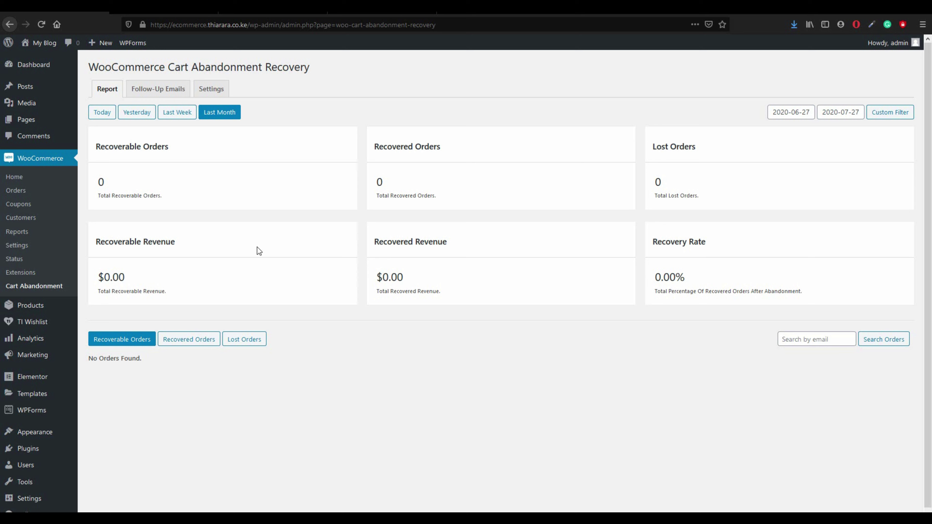
left_click_drag(441, 147, 325, 142)
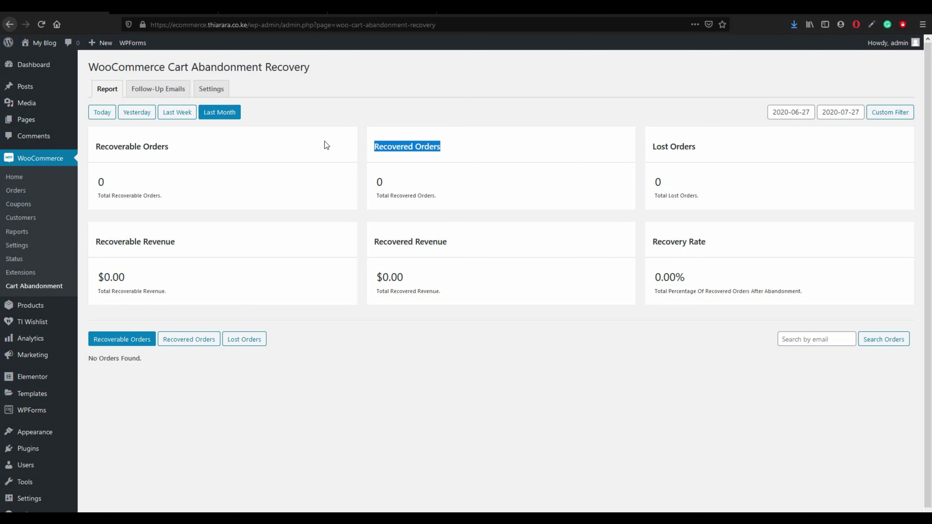
- View the follow-up email templates and examine the trigger time of each one
left_click(167, 90)
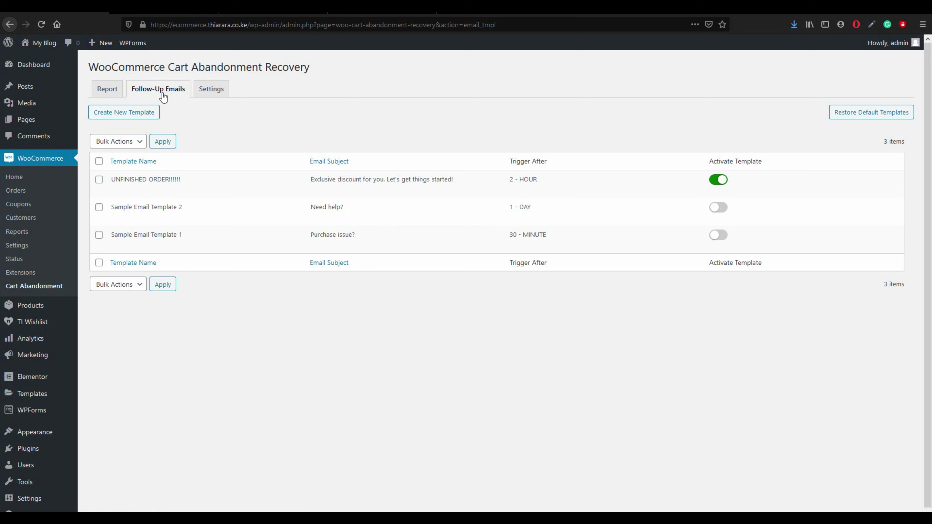
double_click(539, 161)
mouse_move(526, 163)
left_mouse_down()
mouse_move(507, 162)
mouse_move(501, 177)
left_mouse_up()
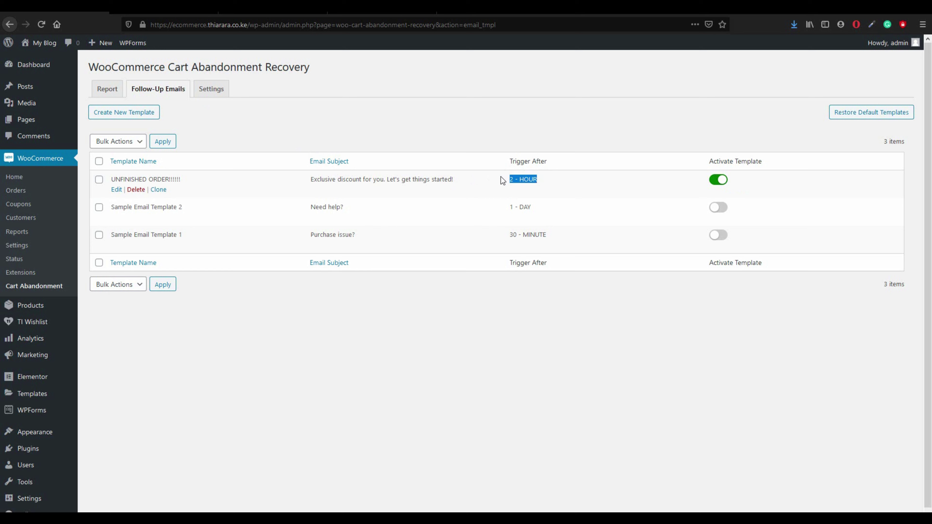
left_click_drag(534, 205, 491, 212)
left_click_drag(563, 238, 500, 235)
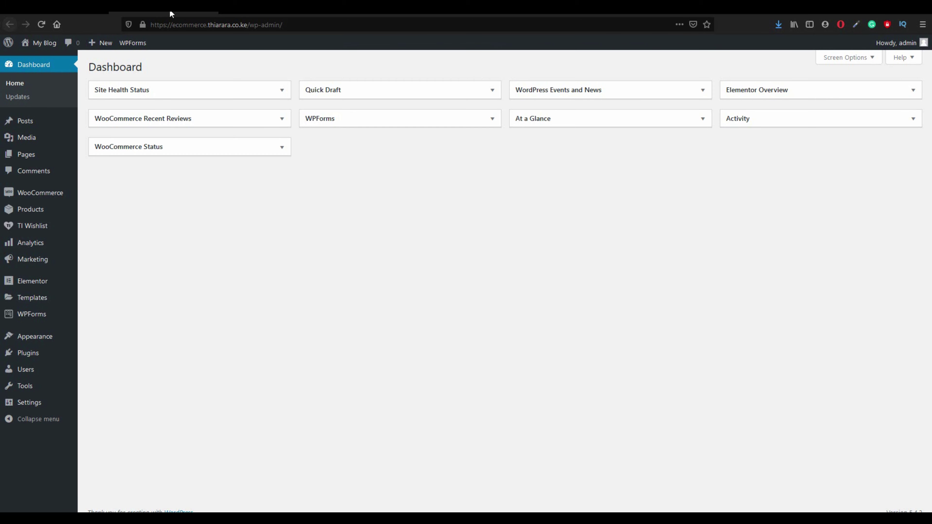
- Search for new plugins to add using the keyword "woocommerce abandonment"
mouse_move(28, 358)
left_click(95, 368)
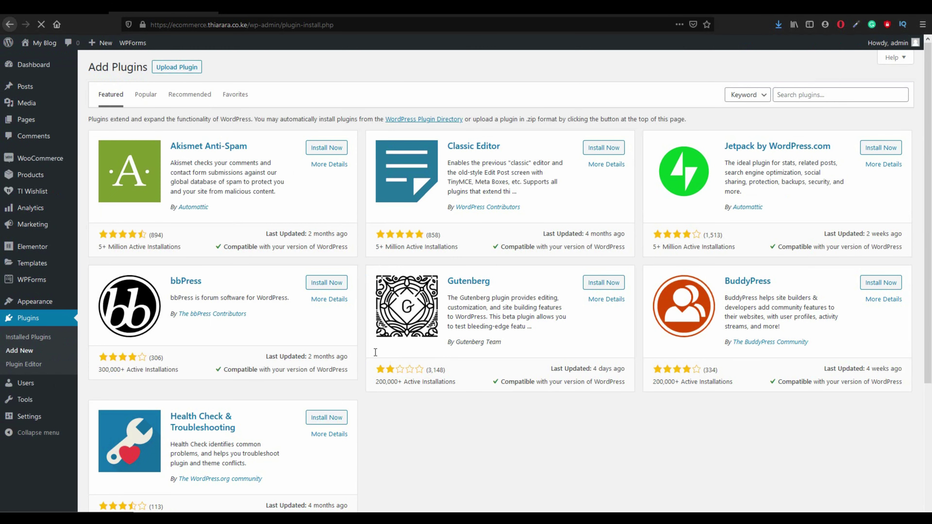
left_click(803, 96)
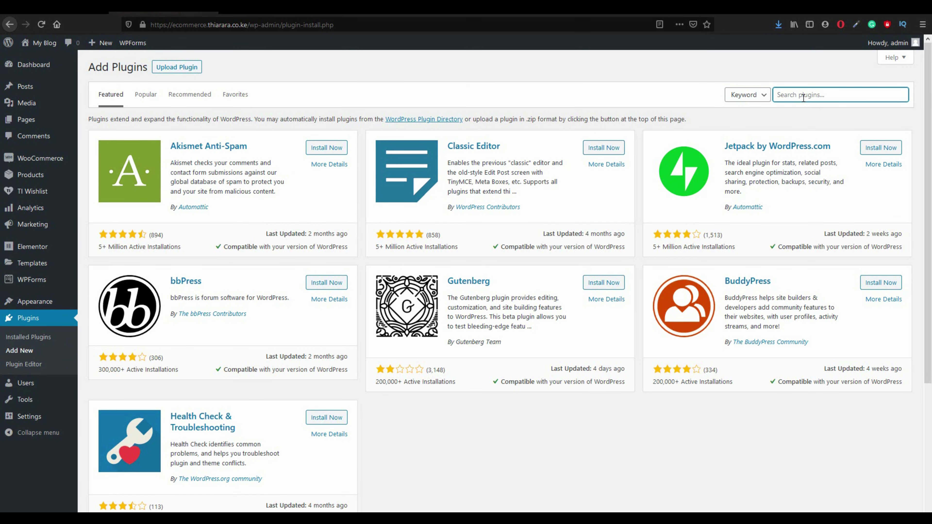
type("woocomme")
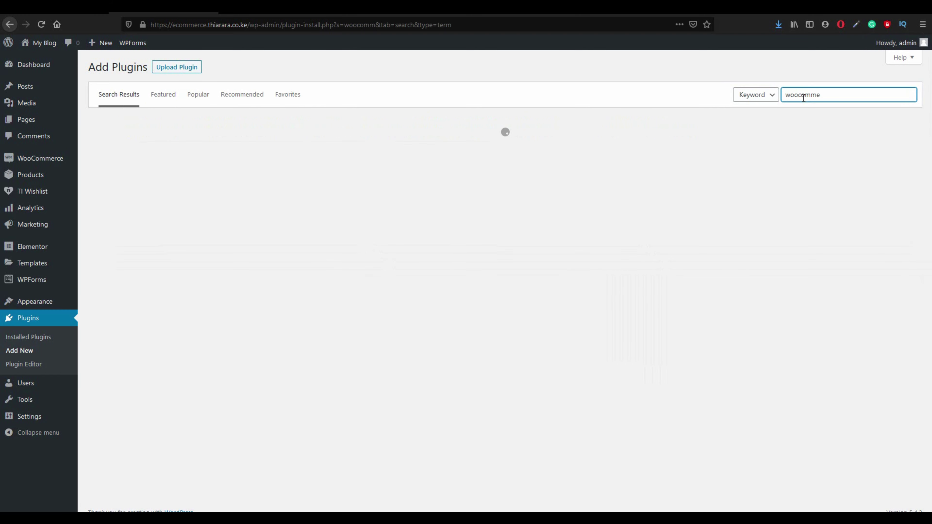
type("rce abandop")
key("BackSpace")
type("nment")
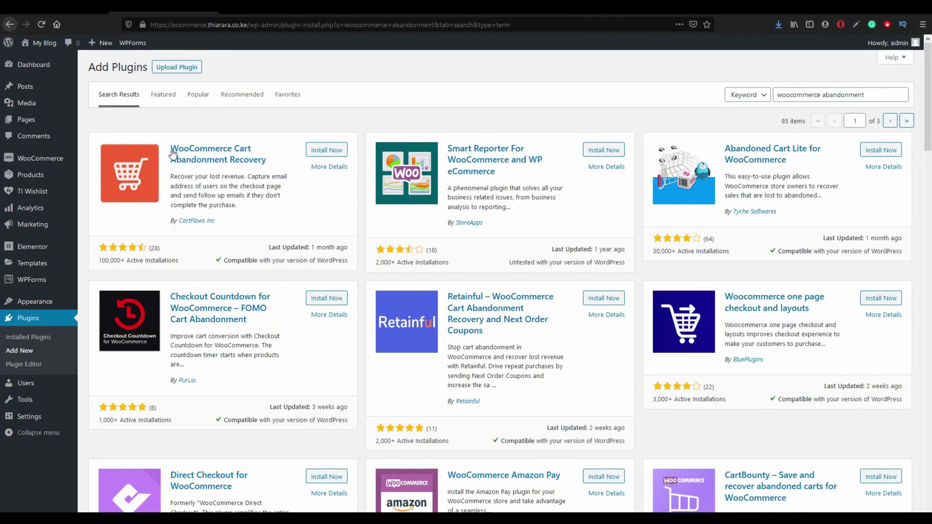
- Review the details of WooCommerce Cart Abandonment Recovery by CartFlows Inc, and install and activate the plugin
left_click_drag(169, 149, 268, 163)
left_click_drag(223, 220, 199, 231)
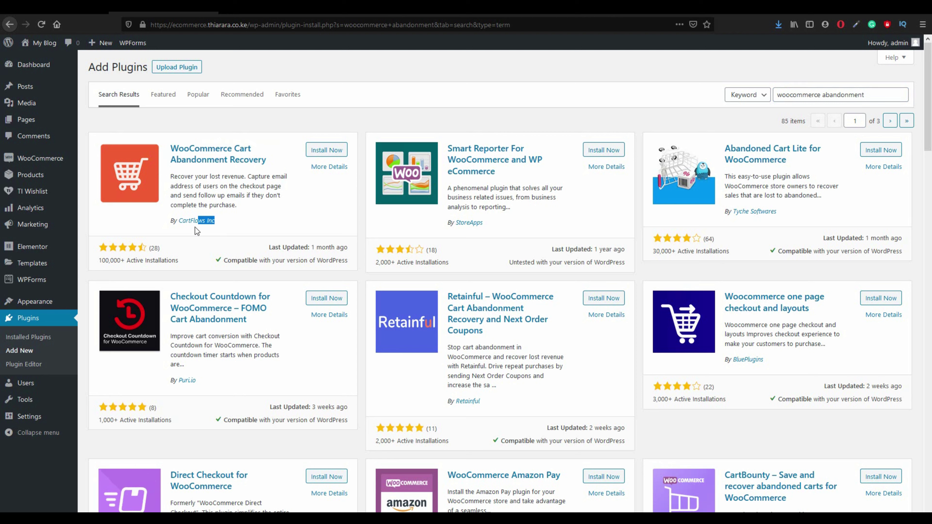
left_click(100, 267)
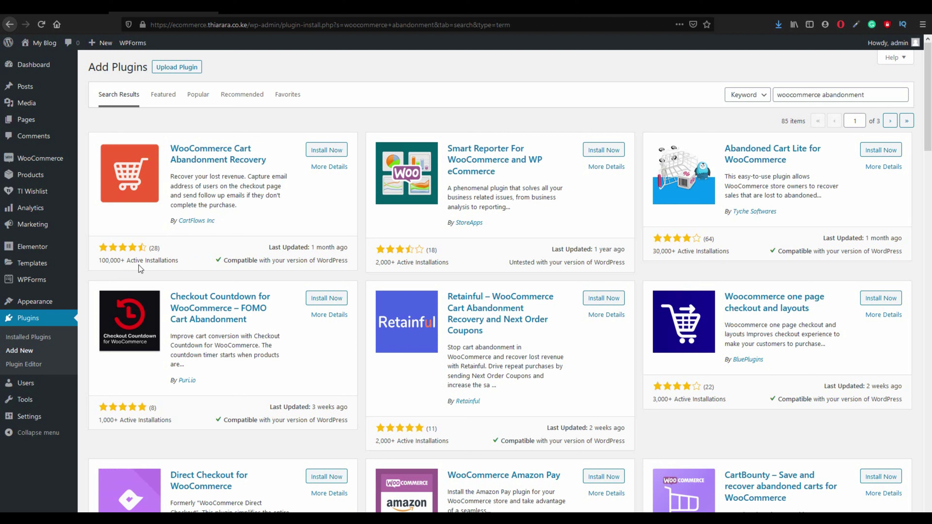
left_click_drag(173, 264, 261, 252)
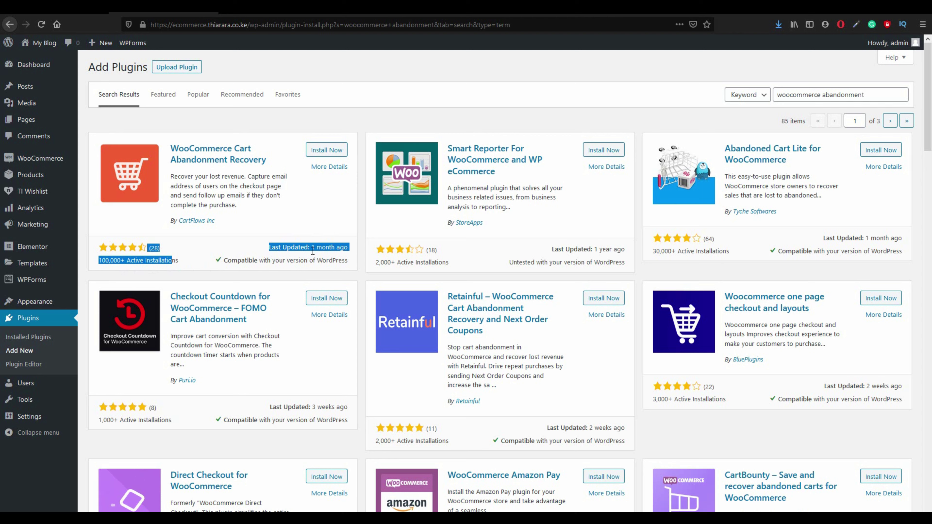
left_click(326, 154)
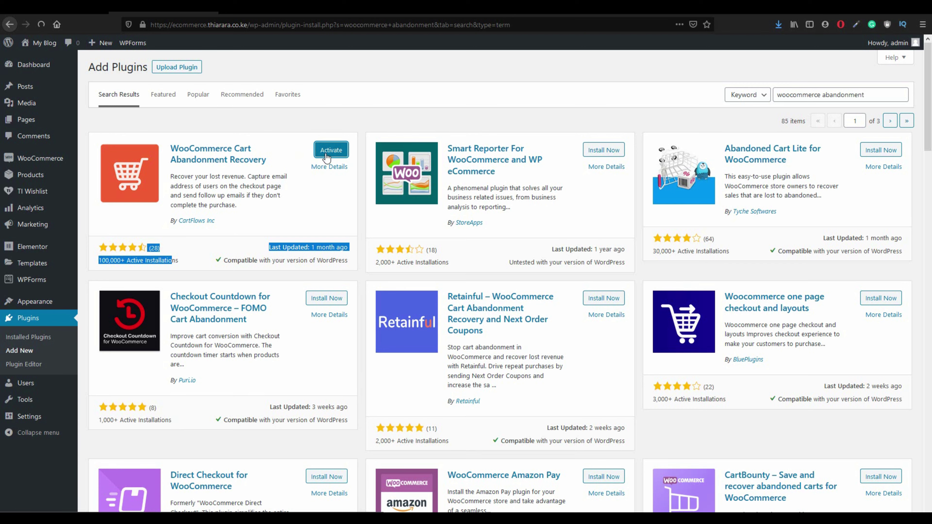
left_click(327, 157)
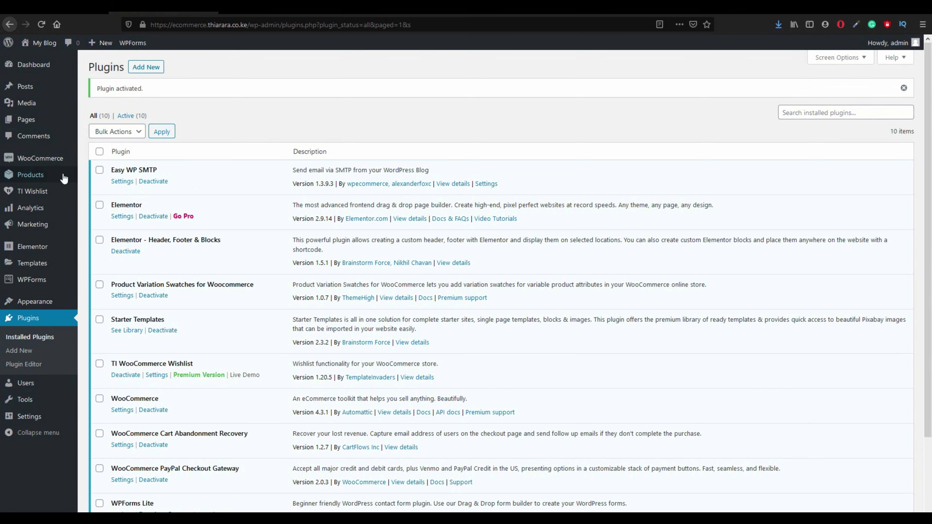
- Open the WooCommerce Cart Abandonment report and examine its recoverable, recovered and lost orders and recoverable revenue
mouse_move(41, 165)
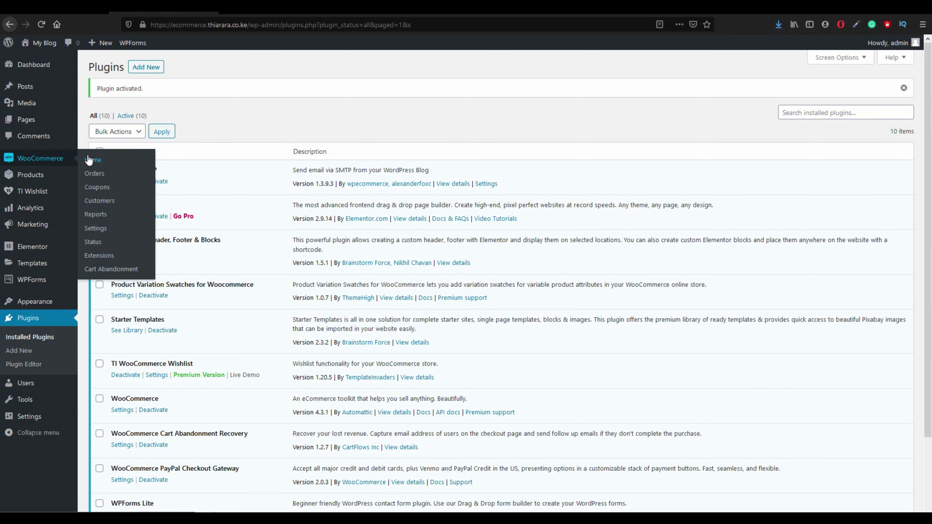
left_click(110, 270)
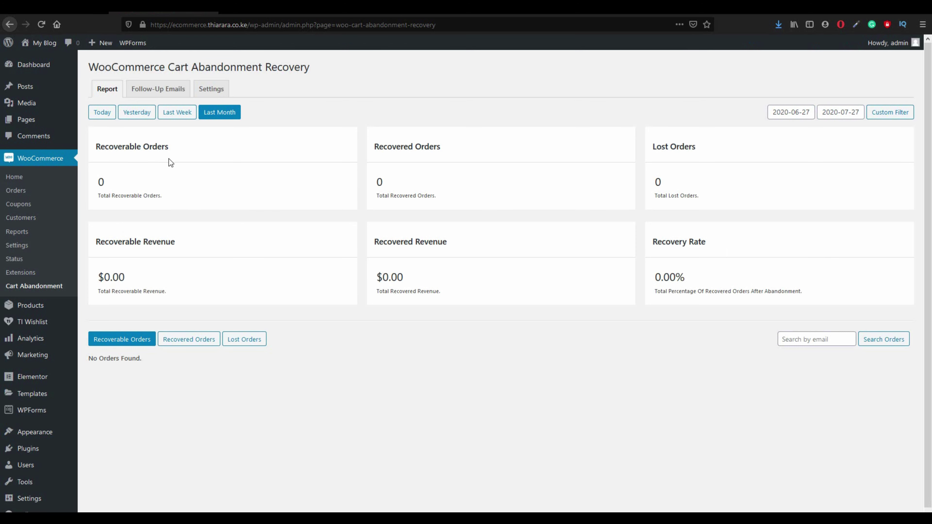
left_click_drag(176, 148, 96, 152)
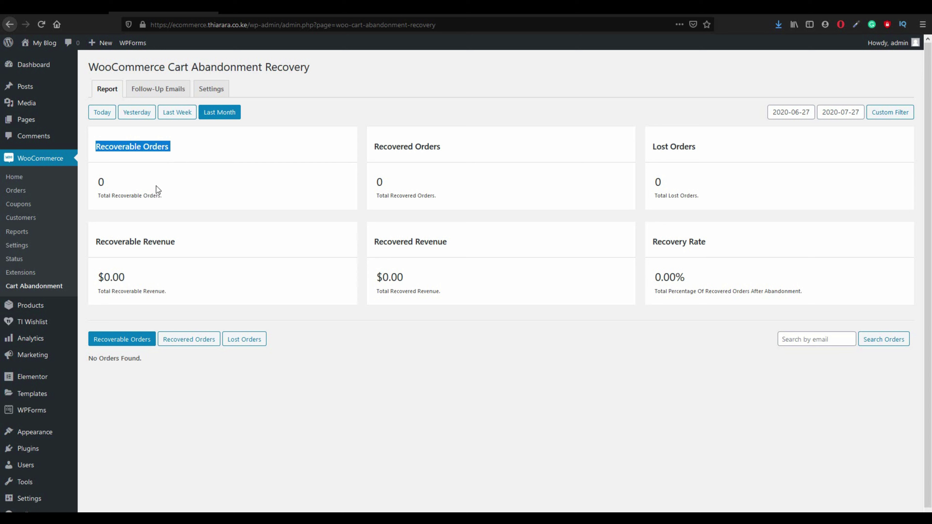
left_click(166, 199)
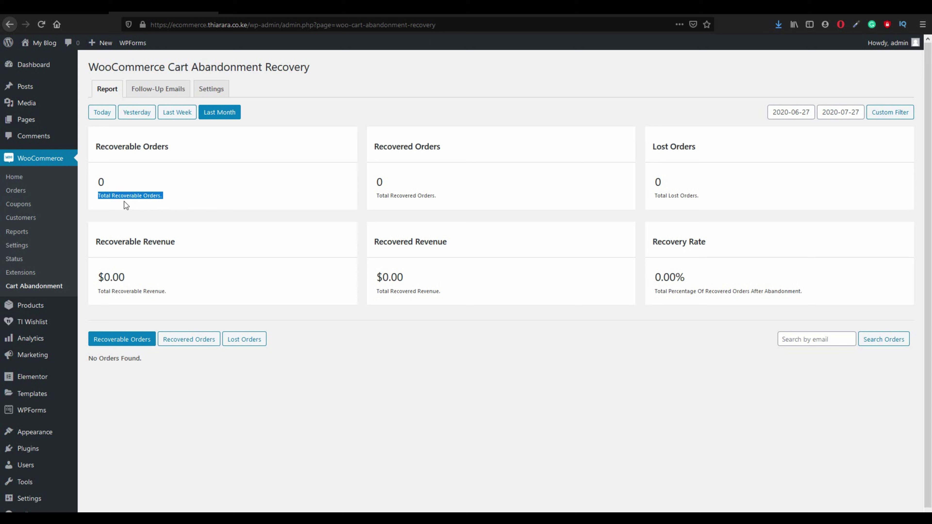
left_click(232, 199)
left_click_drag(444, 146, 374, 146)
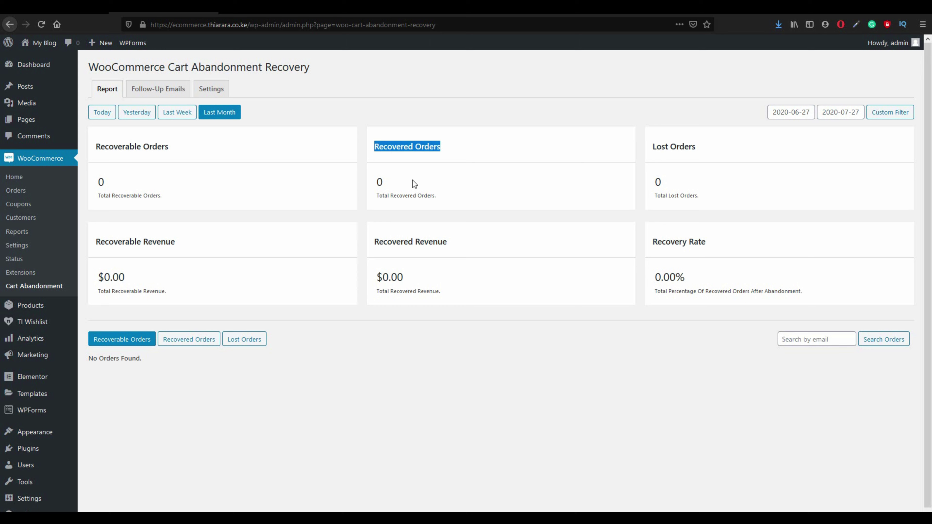
left_click_drag(431, 193, 381, 180)
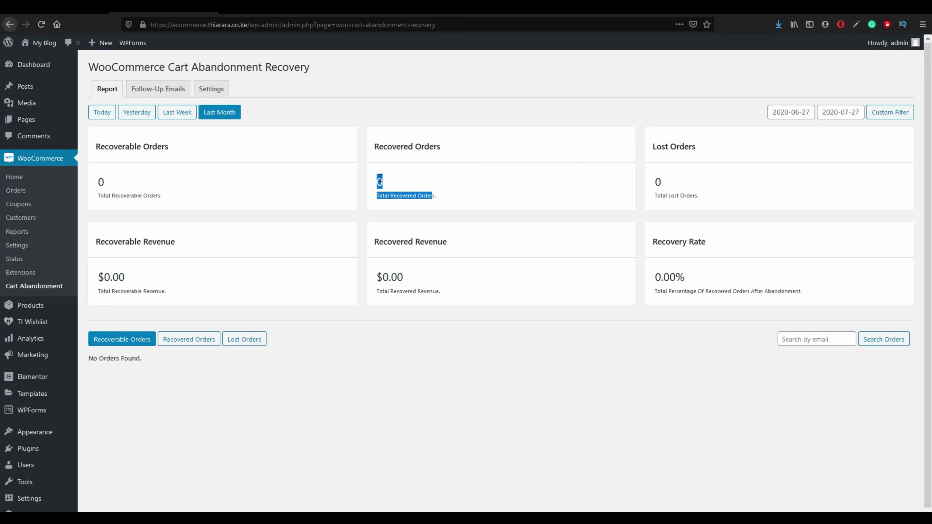
left_click(458, 187)
left_click_drag(698, 148, 656, 147)
left_click(651, 185)
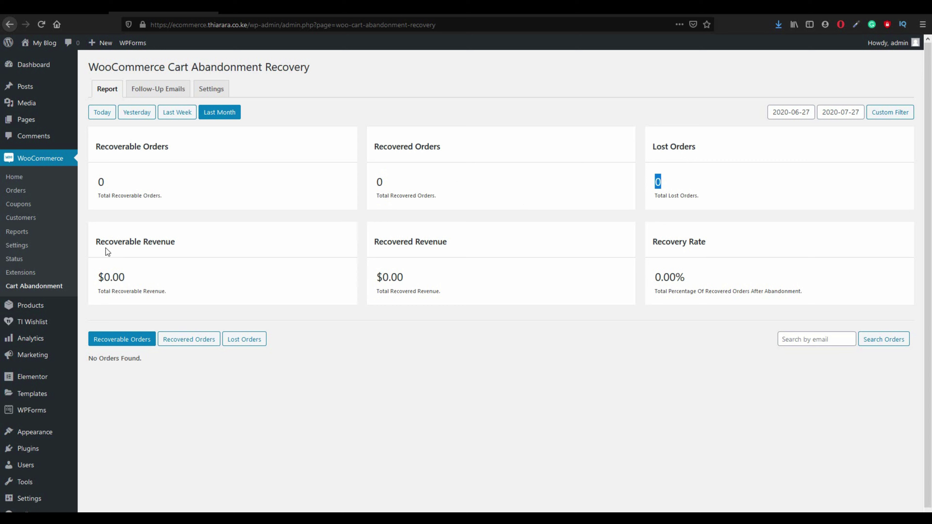
left_click_drag(183, 245, 93, 249)
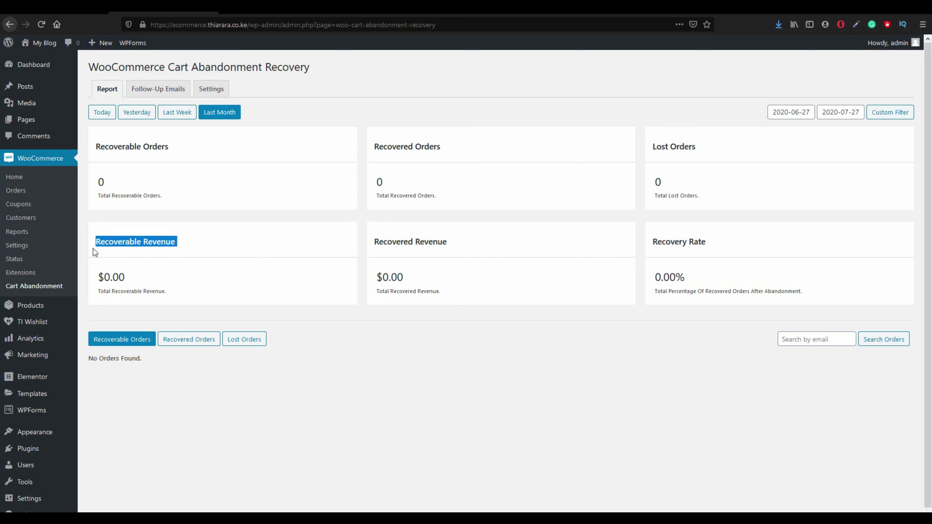
- Examine the recoverable revenue, recovered revenue and recovery rate in the report, and filter the report to today
left_click(178, 144)
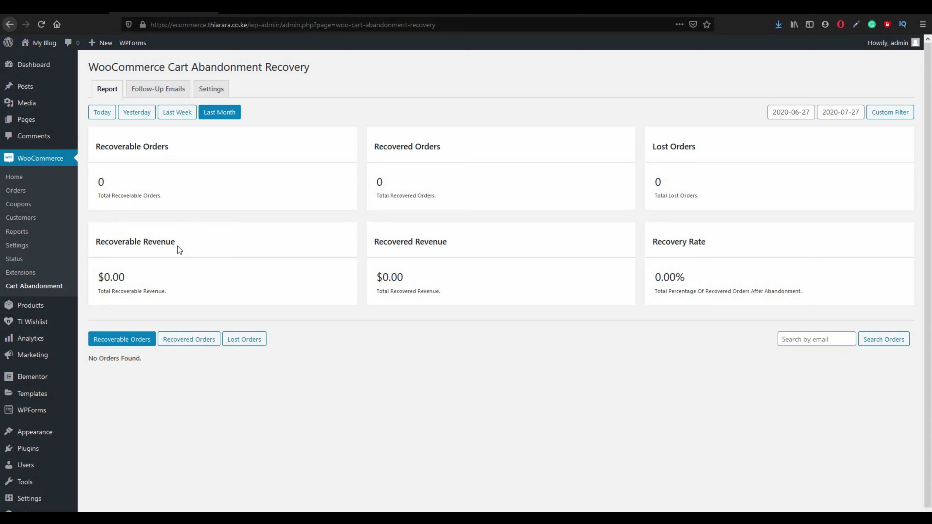
left_click_drag(127, 246, 107, 250)
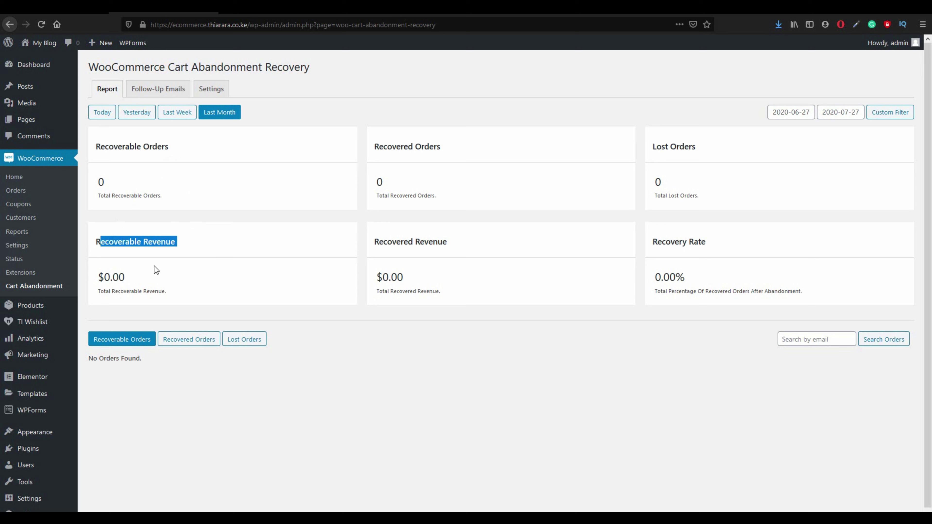
left_click(193, 255)
left_click_drag(421, 246, 373, 248)
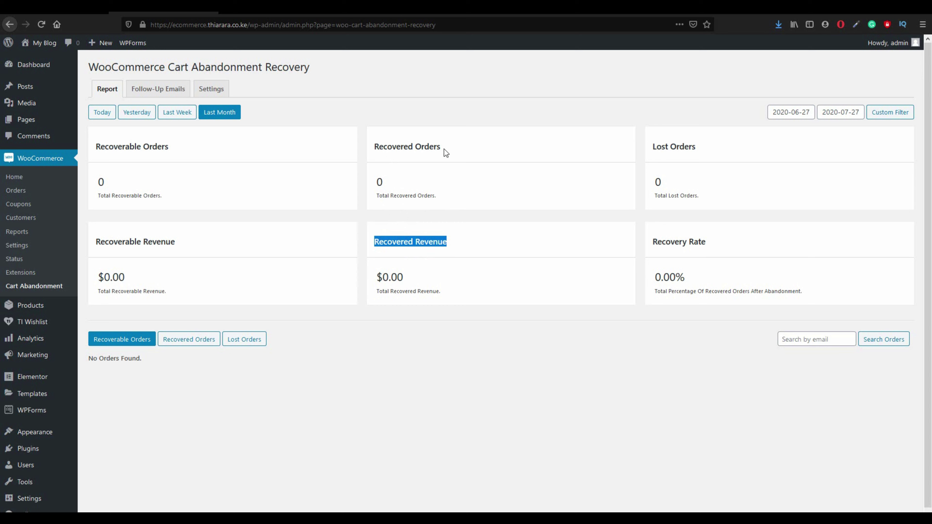
left_click(702, 246)
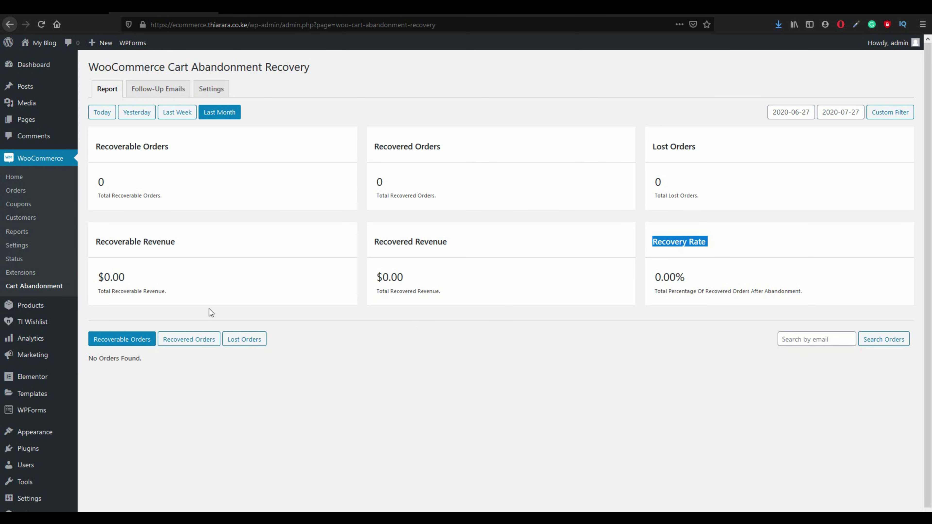
left_click(101, 113)
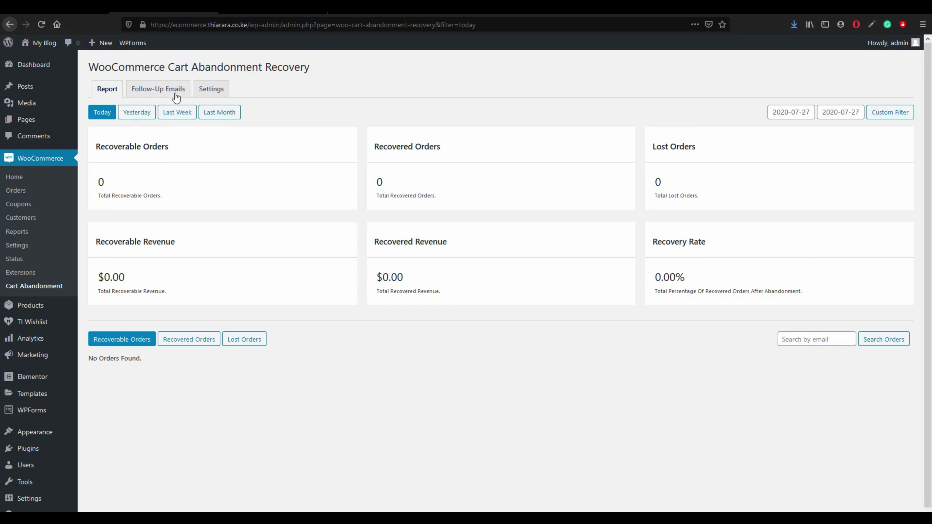
- View the follow-up emails, toggle Sample Email Template 3 off and on again, and open it for editing
left_click(159, 92)
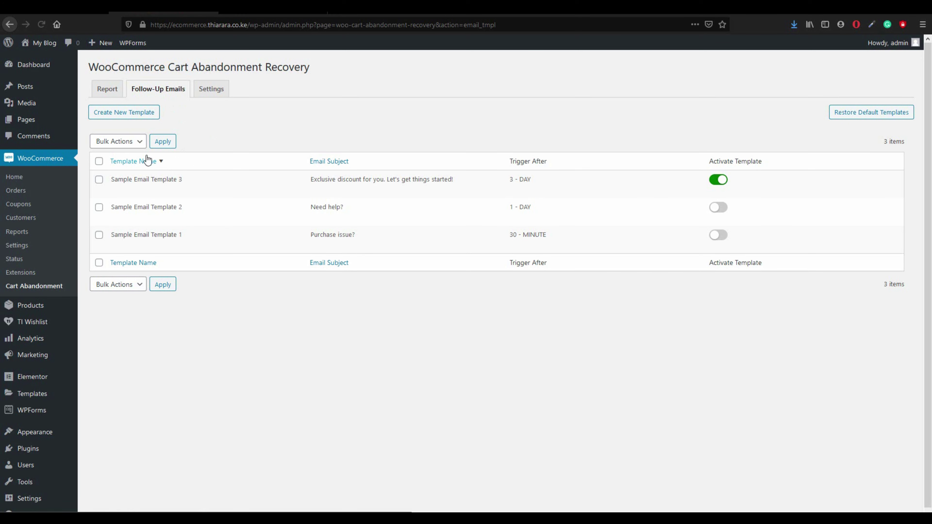
mouse_move(138, 179)
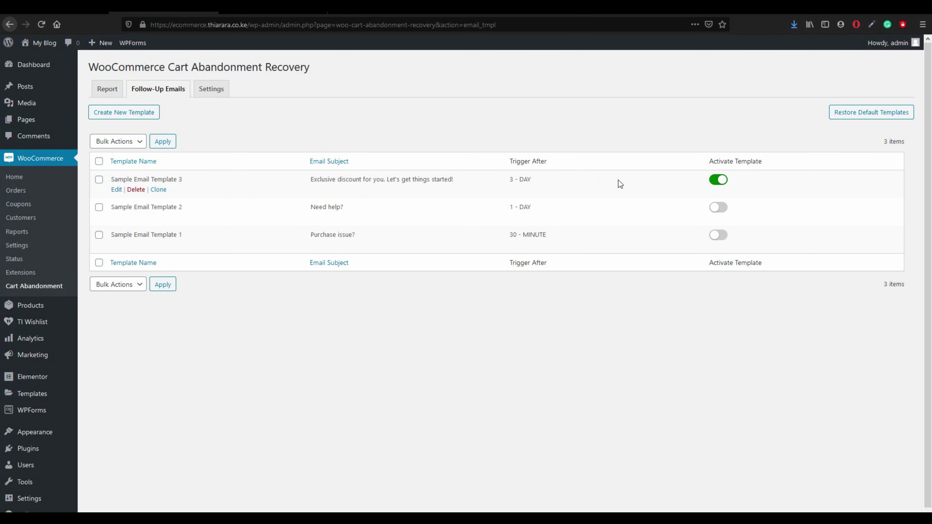
left_click(718, 180)
left_click(718, 180)
left_click(116, 190)
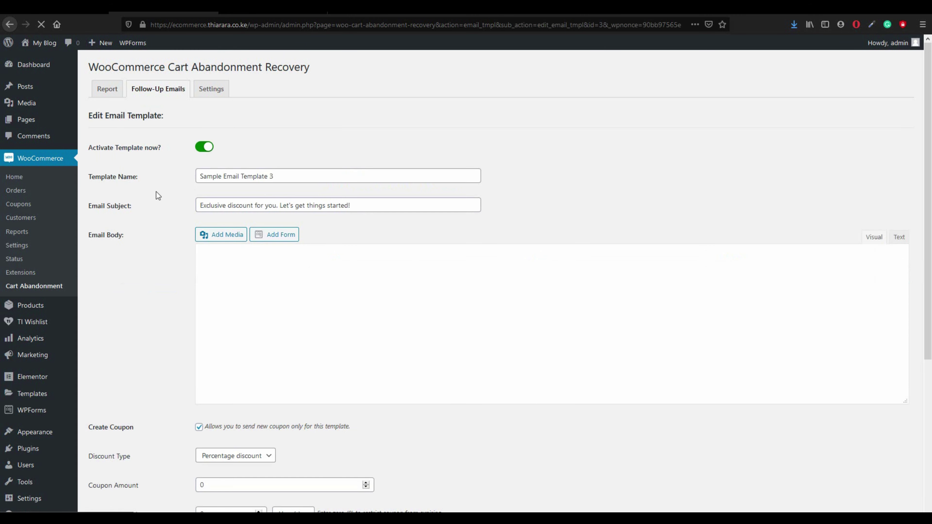
- Rename the email template as "UNFINISHED ORDER!!!!!!" and keep the existing email subject
left_click_drag(277, 178, 184, 184)
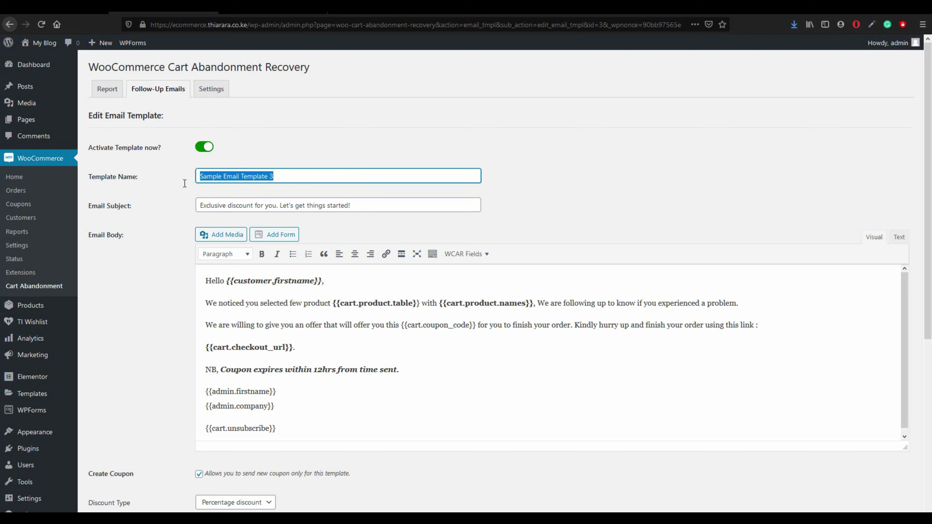
type("U")
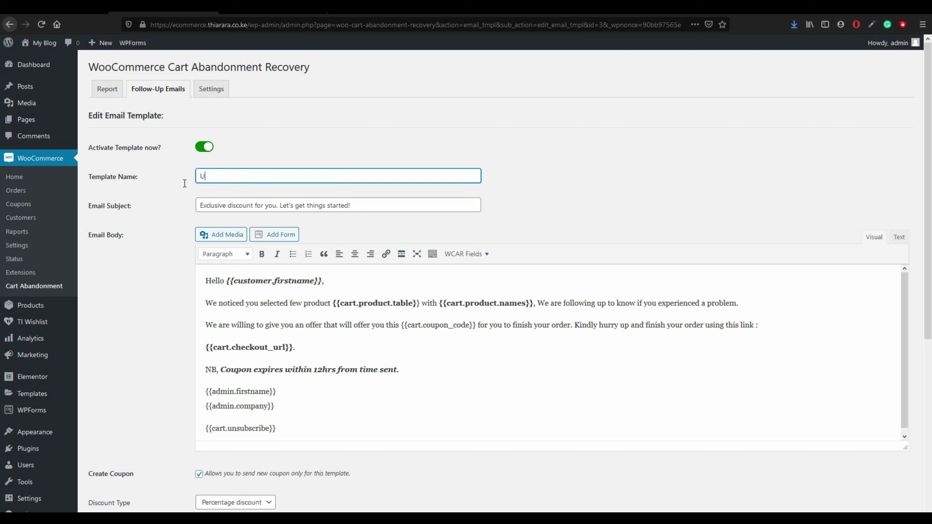
type("NFINISHED ORDER")
type("!!!!!!")
left_click_drag(358, 206, 199, 210)
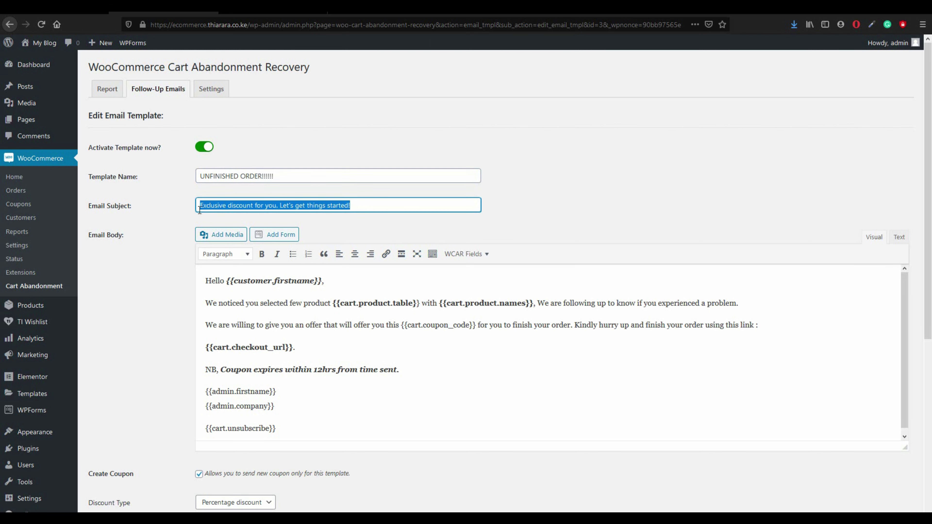
left_click(363, 207)
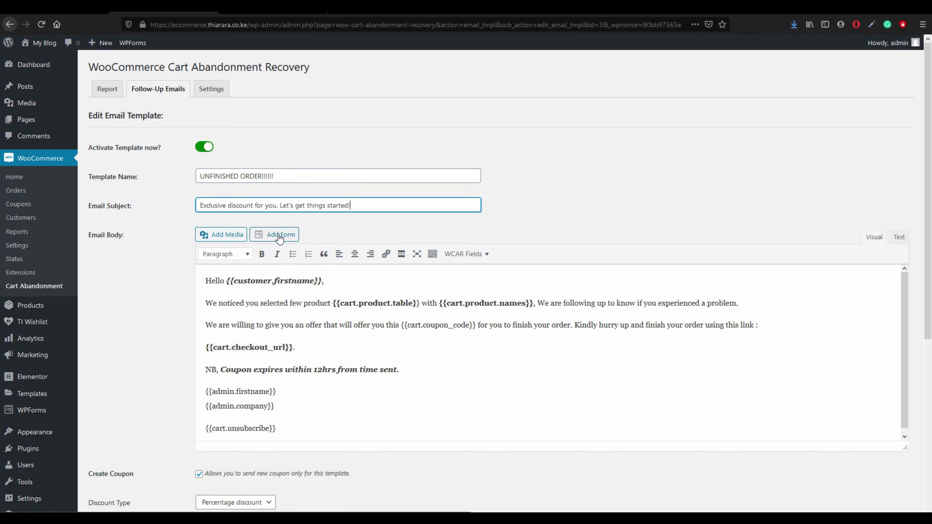
- Clear the whole email body and turn off coupon creation for this template
left_click_drag(200, 277, 288, 444)
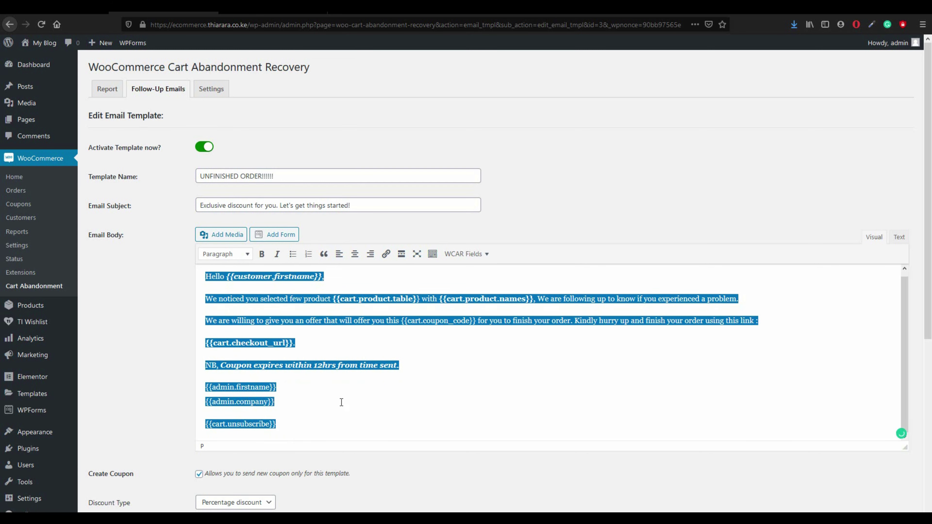
key("BackSpace")
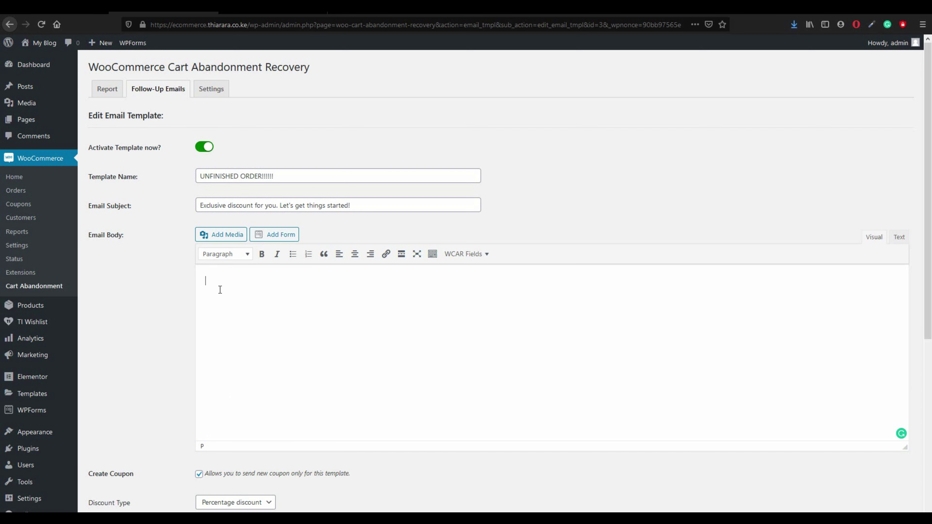
left_click(198, 474)
- Start the email body with the greeting "Hello" followed by the Customer First Name field and a comma
left_click(207, 278)
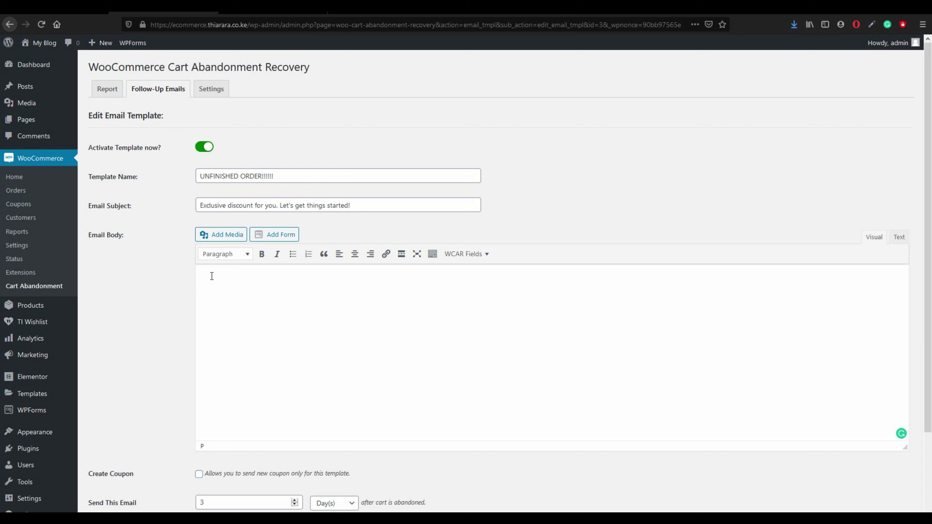
type("h")
key("BackSpace")
type("Hello")
left_click(473, 255)
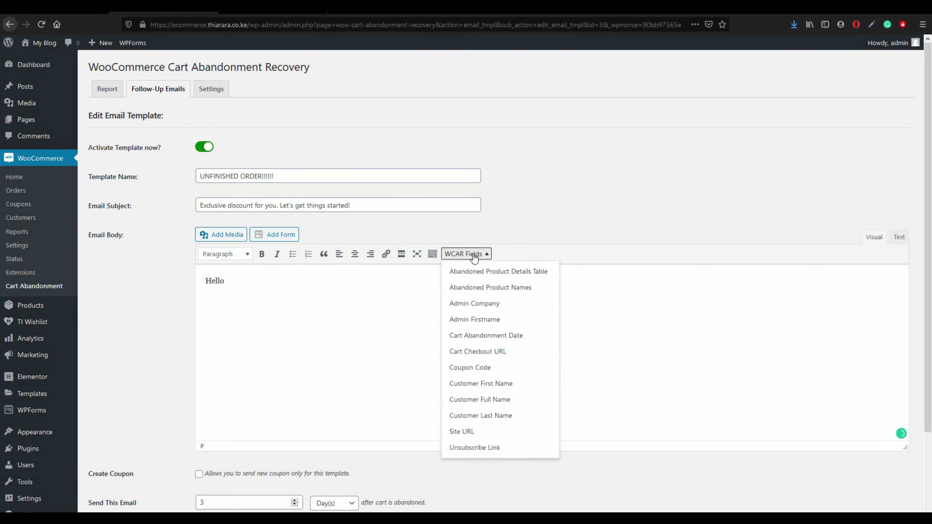
left_click(498, 384)
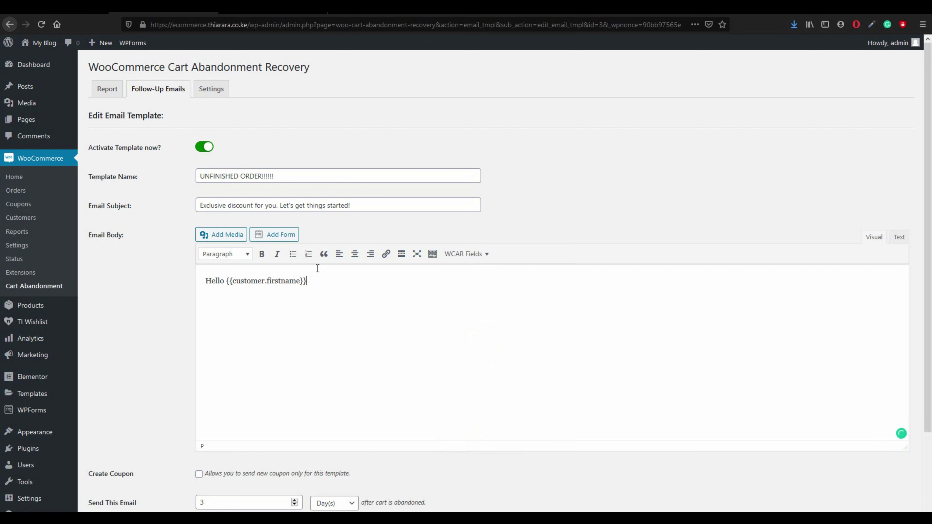
type(", E")
key("BackSpace")
- Add a paragraph reading "We noticed that you were unable to finish your order. We have a super deal just for you:"
type("We")
type(" notice")
type("d")
type(" that ")
type("you wer")
type("e u")
type("an")
key("BackSpace")
key("BackSpace")
type("b")
key("BackSpace")
type("nable t")
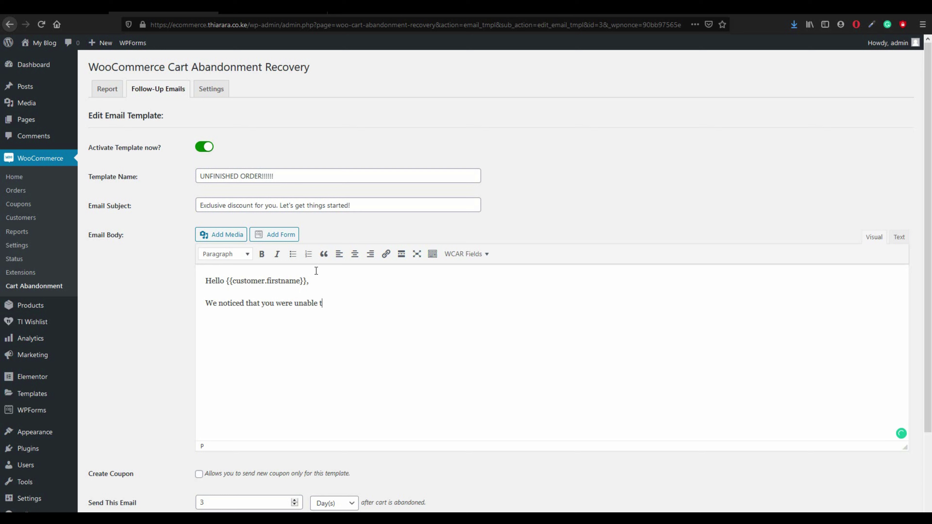
type("to")
key("BackSpace")
key("BackSpace")
type("o finish your order. We have a super deal")
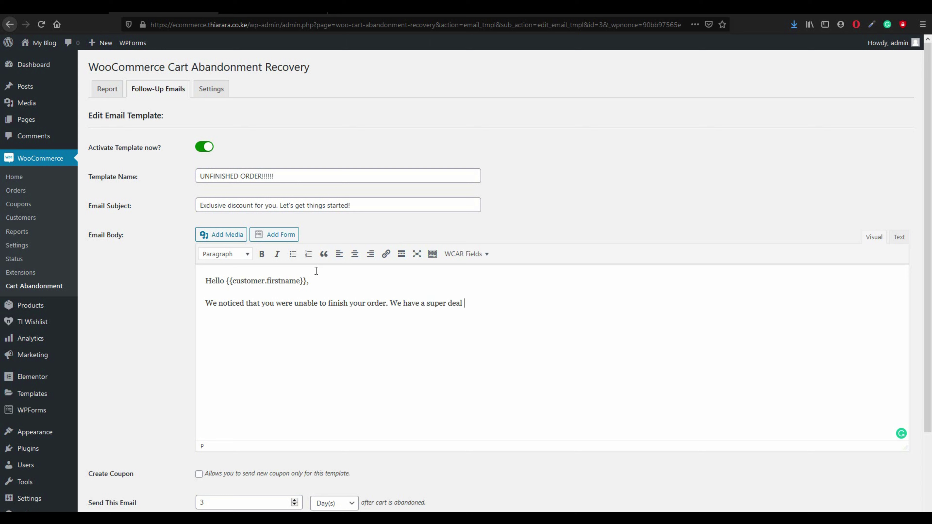
type(" just for you:")
- Insert the Abandoned Product Details Table and Abandoned Product Names fields, joined by "with", before "We have a super deal"
left_click(459, 254)
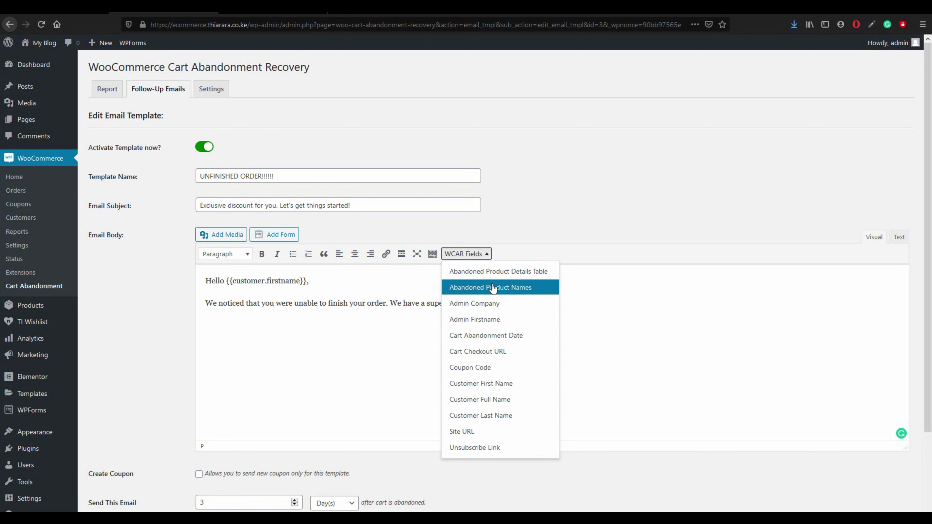
left_click(499, 275)
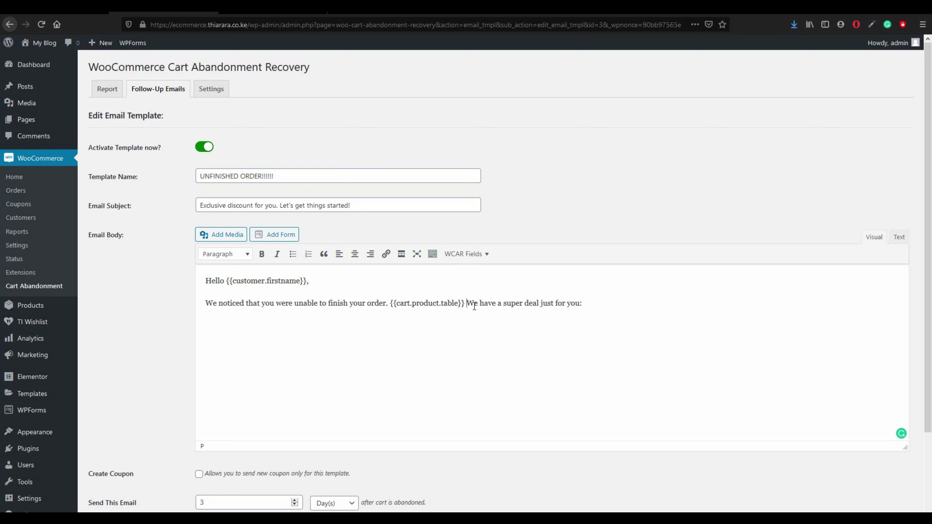
type("with")
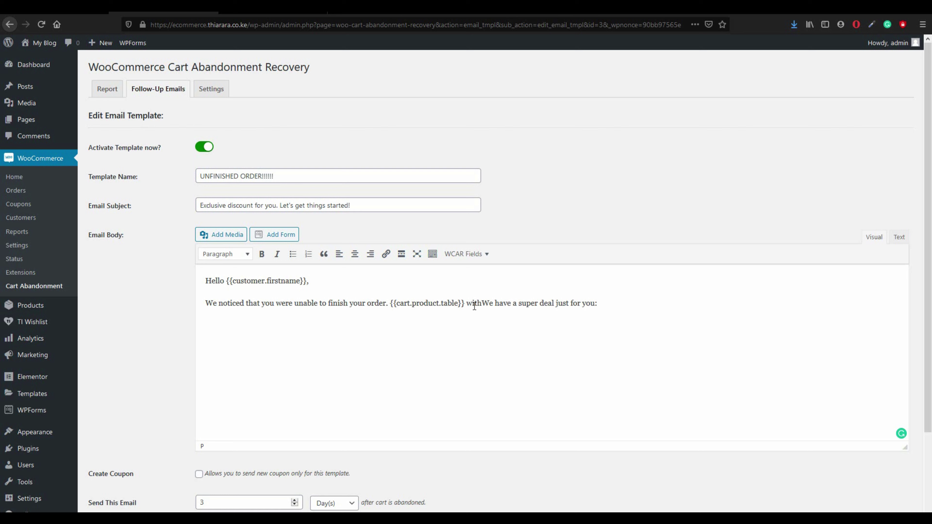
left_click(481, 254)
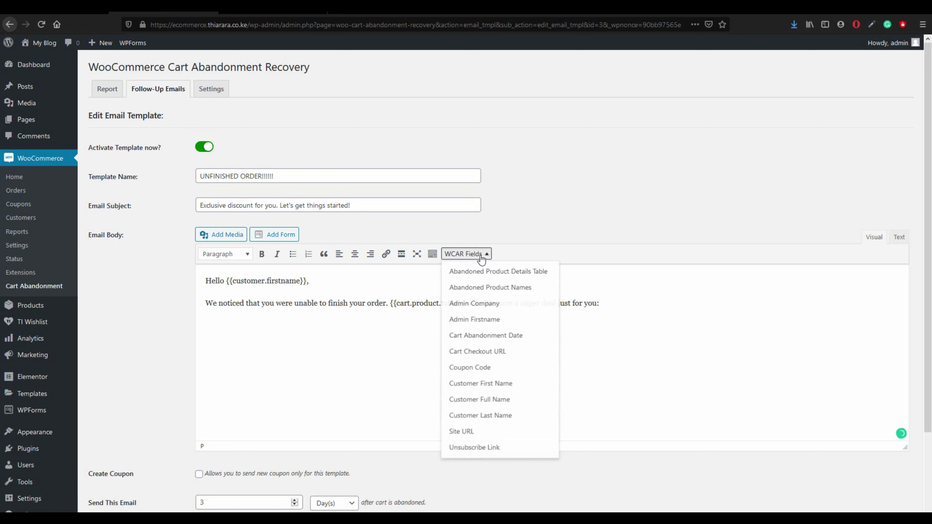
left_click(516, 291)
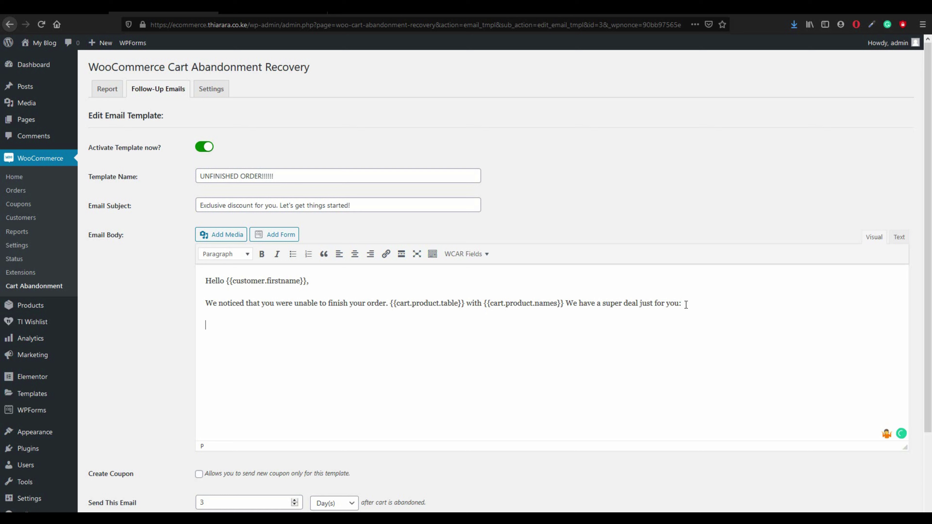
- Add a new paragraph reading "Use this cupon to finish your order", accepting the grammar suggestion "this cupon"
key("Return")
type("u")
key("BackSpace")
type("Use theh")
key("BackSpace")
type("se")
type(" caoup")
type("n")
key("BackSpace")
key("BackSpace")
key("BackSpace")
key("BackSpace")
key("BackSpace")
type("upon to fin")
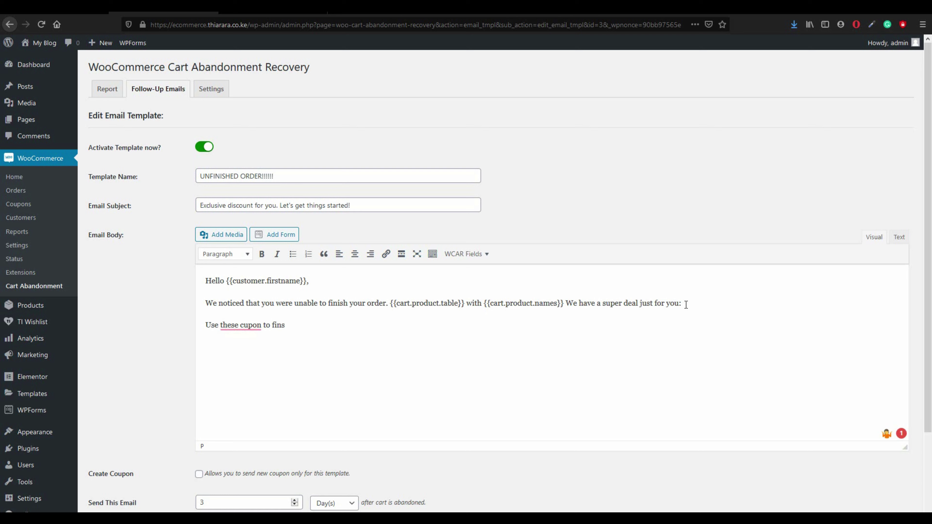
type("ish your order")
mouse_move(240, 325)
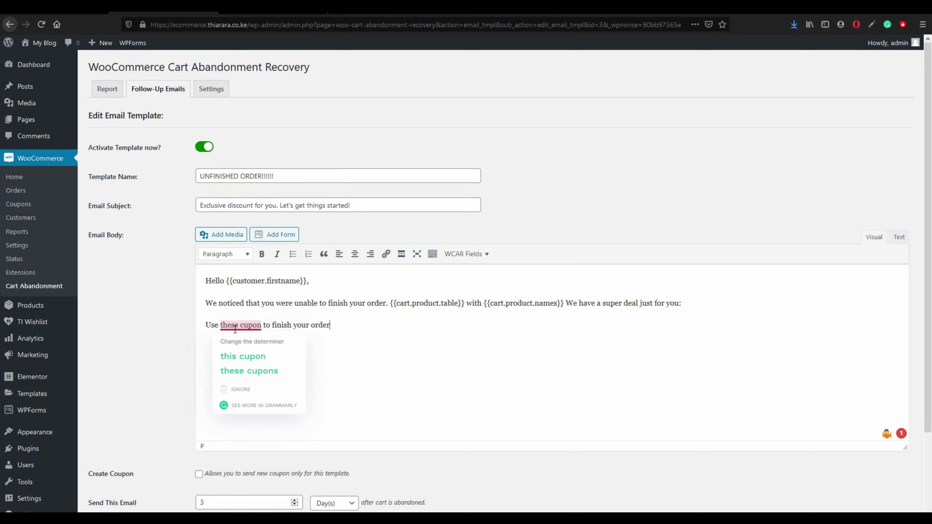
left_click(243, 356)
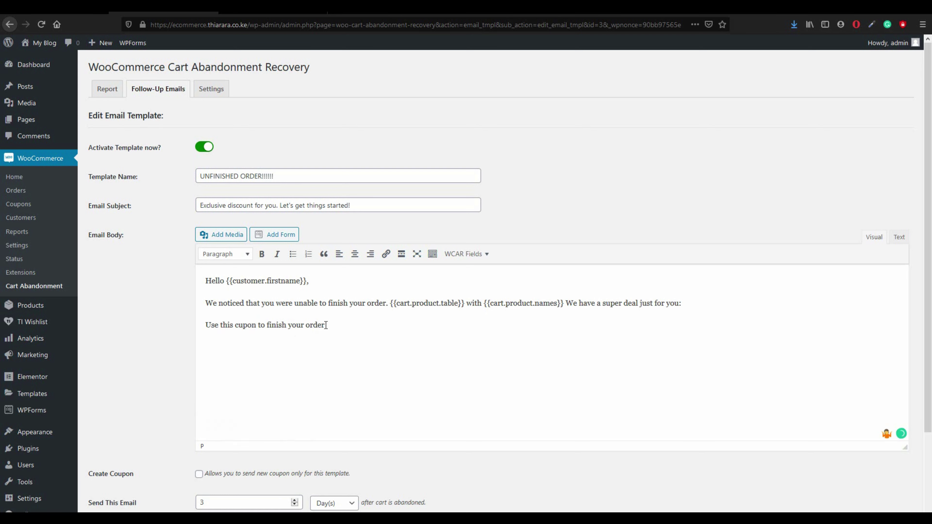
- Insert the Coupon Code field at the end of the last paragraph and correct "cupon" to "coupon"
left_click(471, 258)
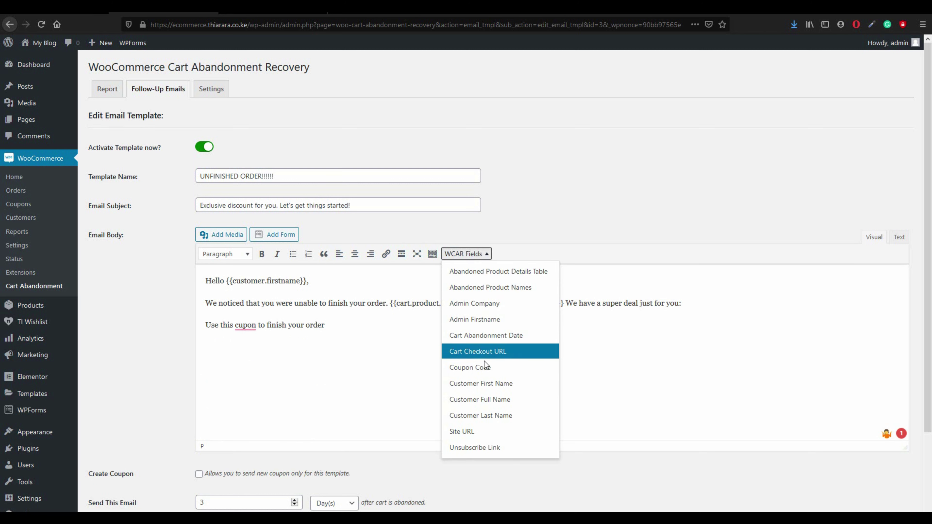
left_click(486, 367)
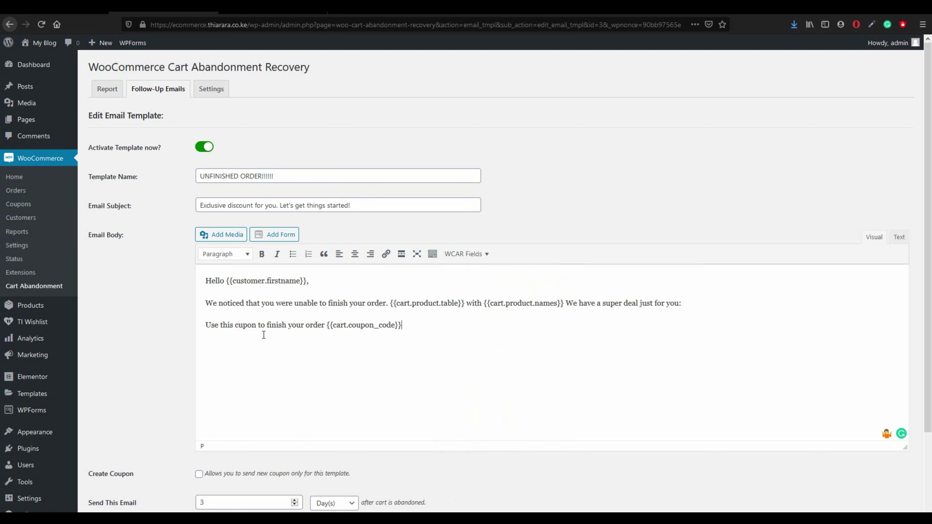
left_click(239, 326)
type("o")
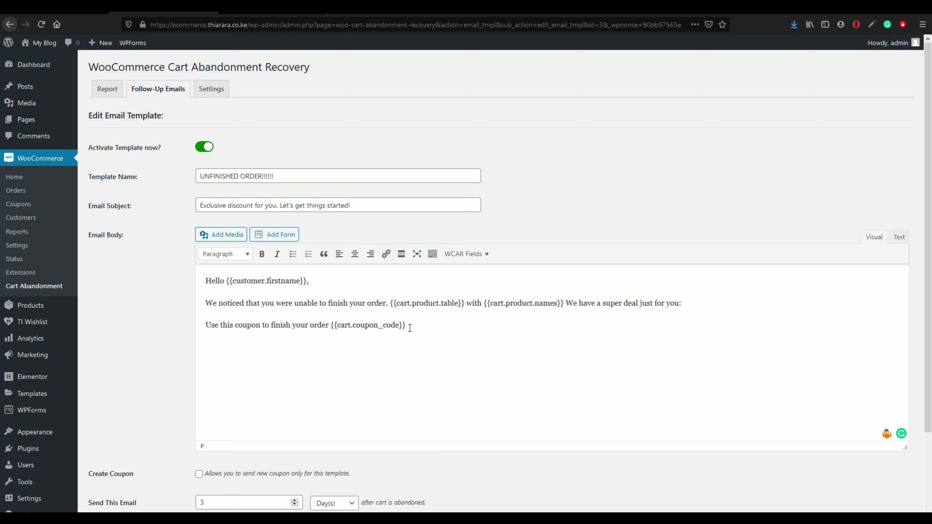
- Append ". clink one the link below to to finish your order:" after the coupon code field
left_click_drag(408, 326, 331, 328)
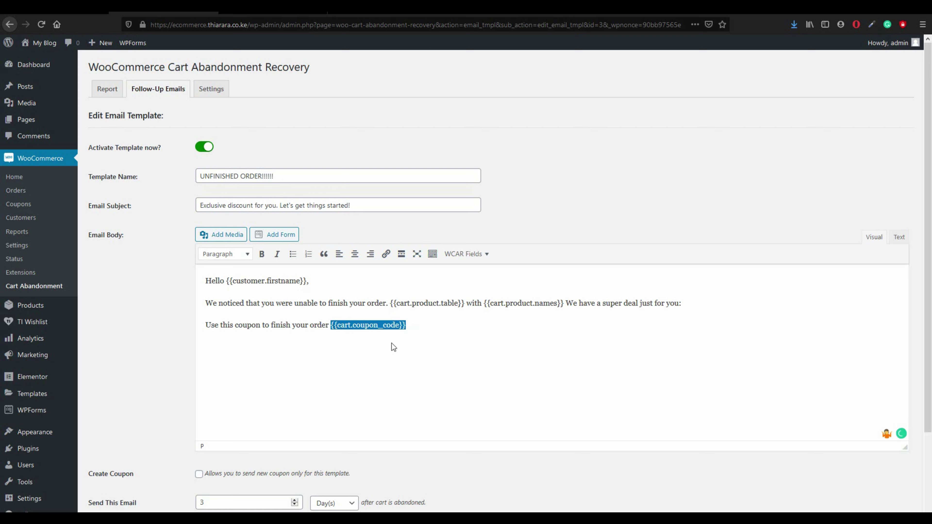
left_click(380, 347)
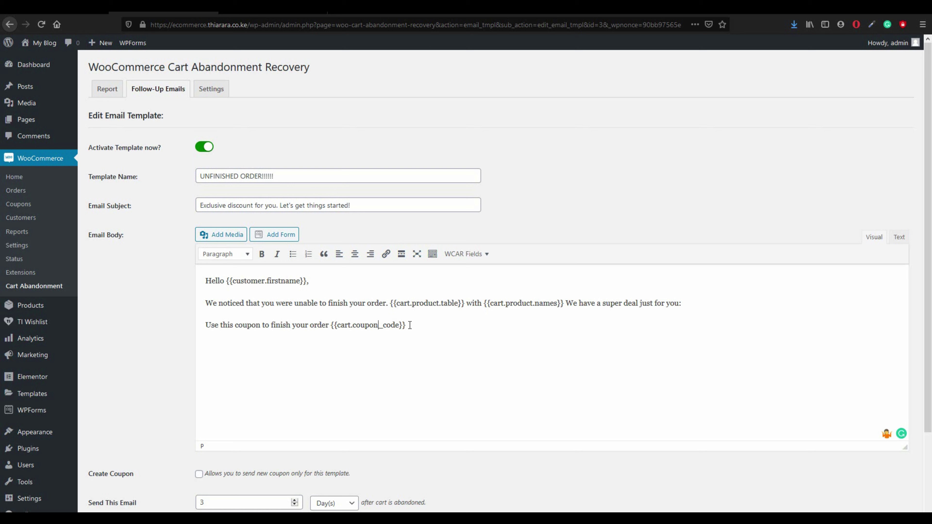
left_click_drag(407, 325, 341, 325)
left_click(420, 347)
type(". clink one the link below to to ")
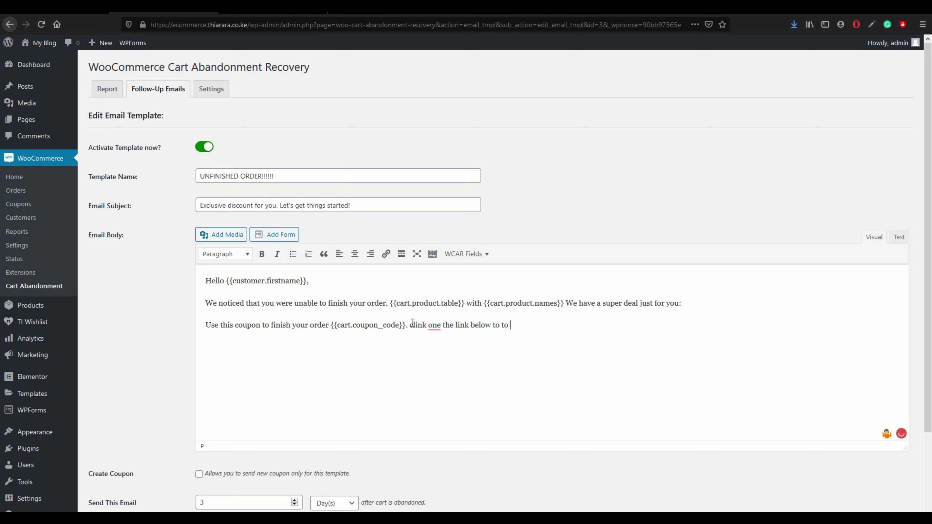
type("finish your order:")
- Accept the writing suggestions in the coupon paragraph, changing "one" to "on" and removing the repeated "to"
mouse_move(436, 321)
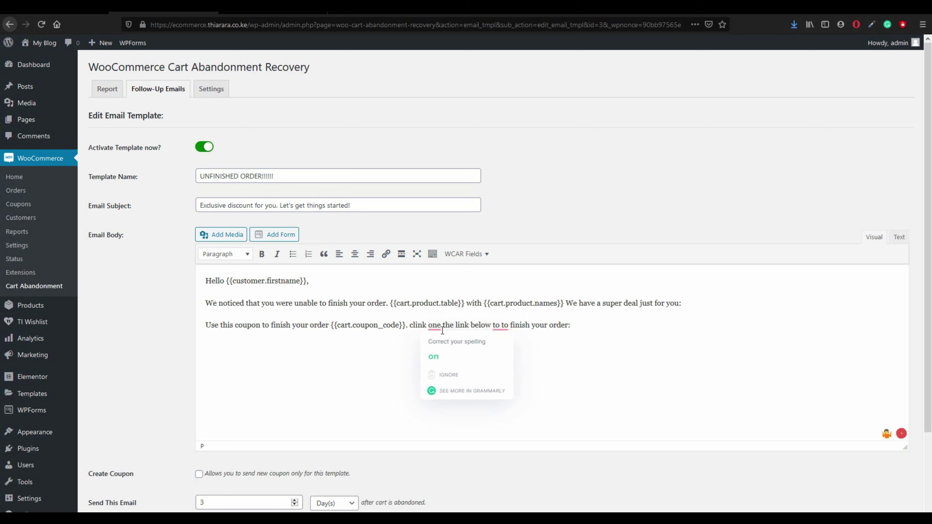
left_click(435, 354)
mouse_move(492, 323)
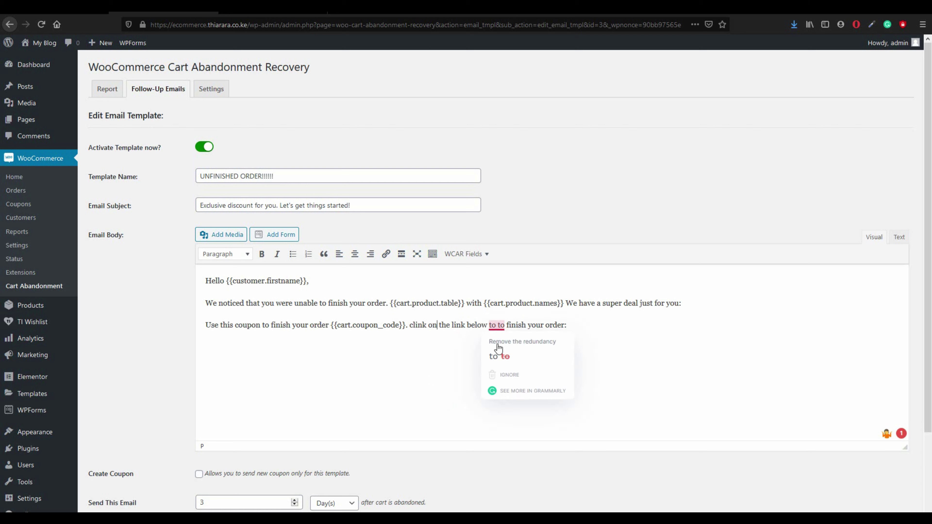
left_click(498, 348)
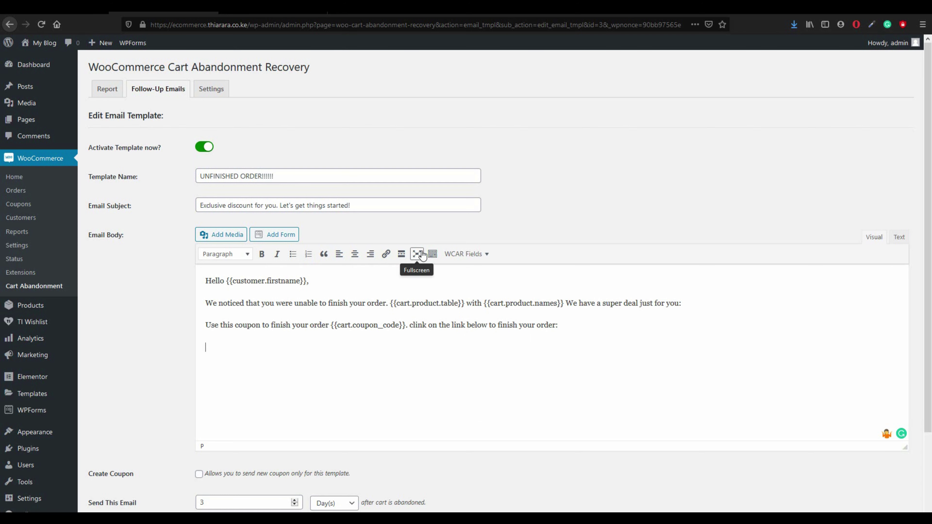
- Insert the Cart Checkout URL field below the coupon paragraph and add the note "NB, COUPON WILL BE ACTIVE IN THE NEXT 12 HOURS" under it
left_click(463, 253)
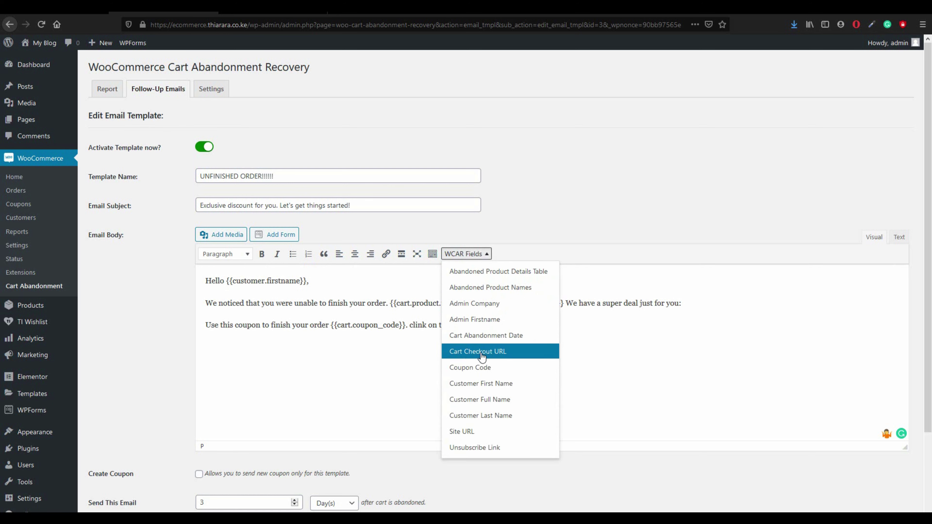
left_click(470, 352)
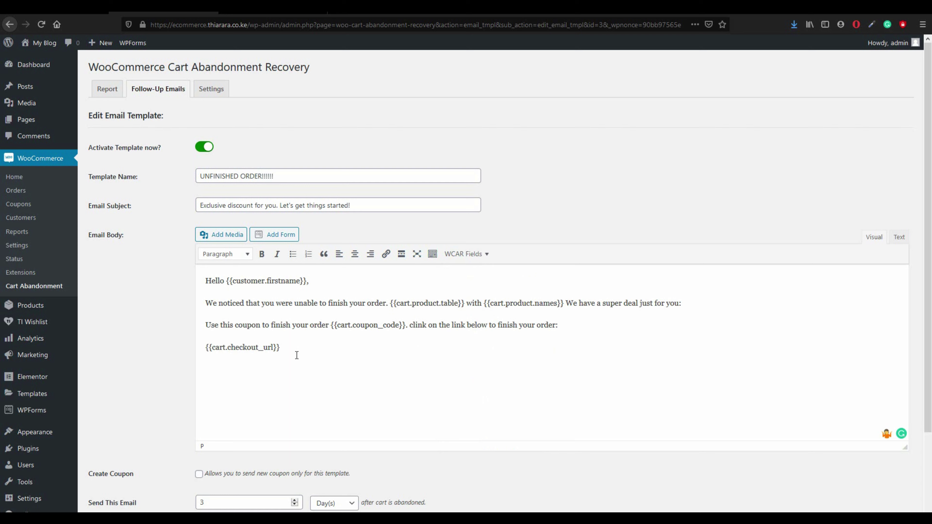
key("Return")
type("N")
type("B")
type(", ")
type("CR")
key("BackSpace")
type("OUPON WILL BE A")
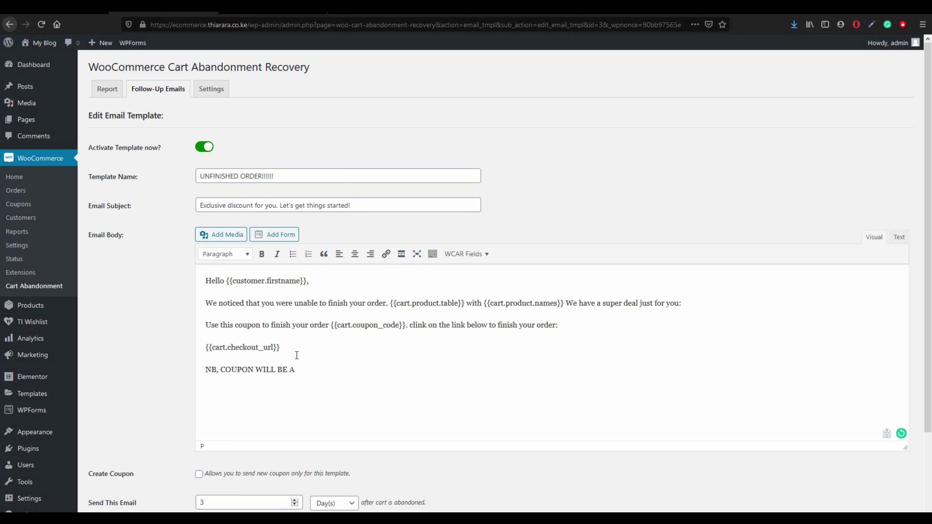
type("CTIVE IN THE NEXT 12 HOU")
type("S")
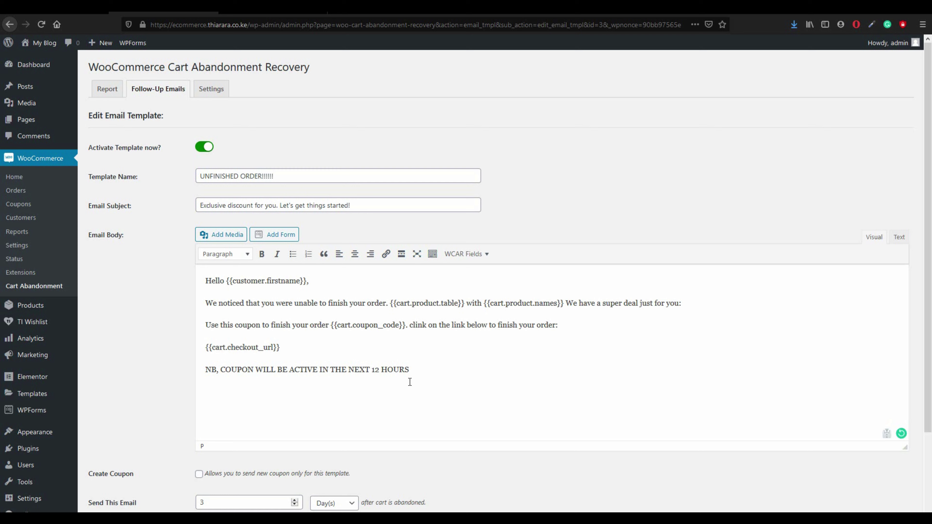
- Add the closing line "Regards," below the coupon note, leaving a blank paragraph between them
type("ED")
key("BackSpace")
key("BackSpace")
key("BackSpace")
type("Regards,")
key("Return")
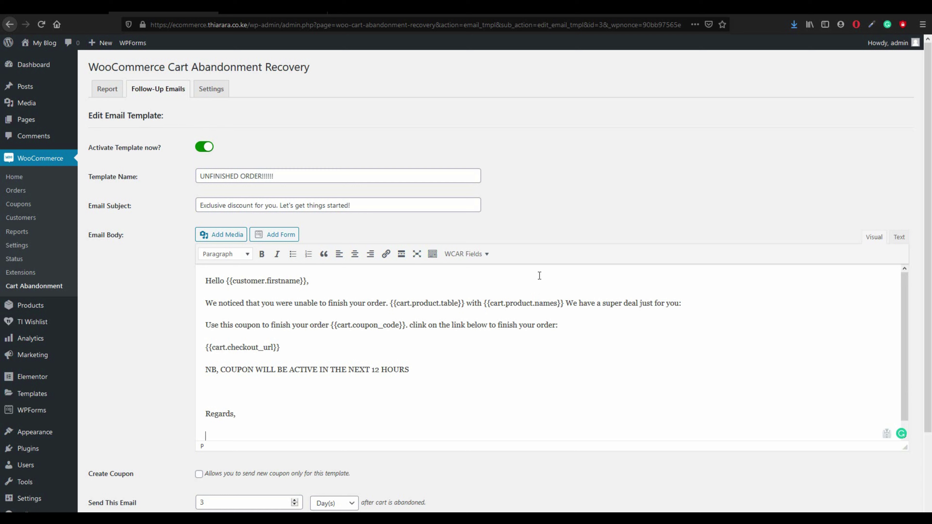
- Insert the Admin Firstname field followed by a comma and, on the next line, the Admin Company field under "Regards,"
left_click(483, 254)
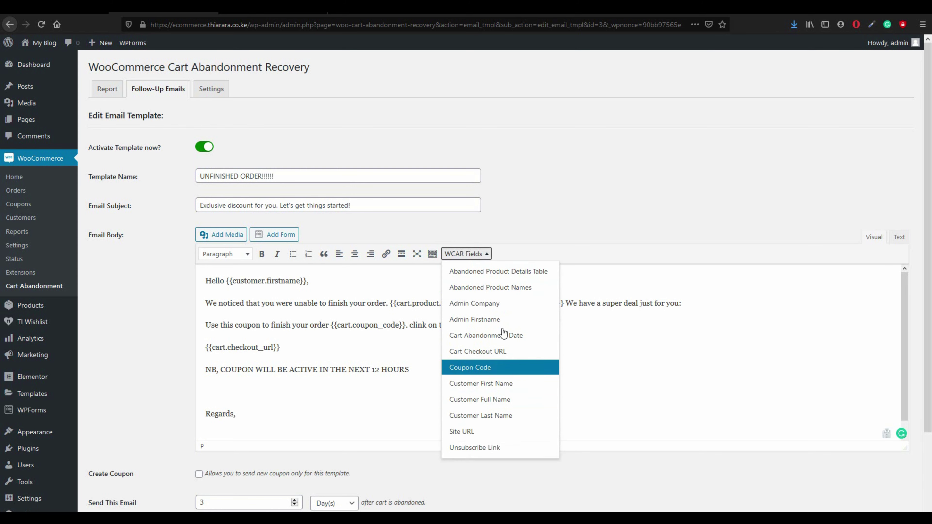
left_click(499, 318)
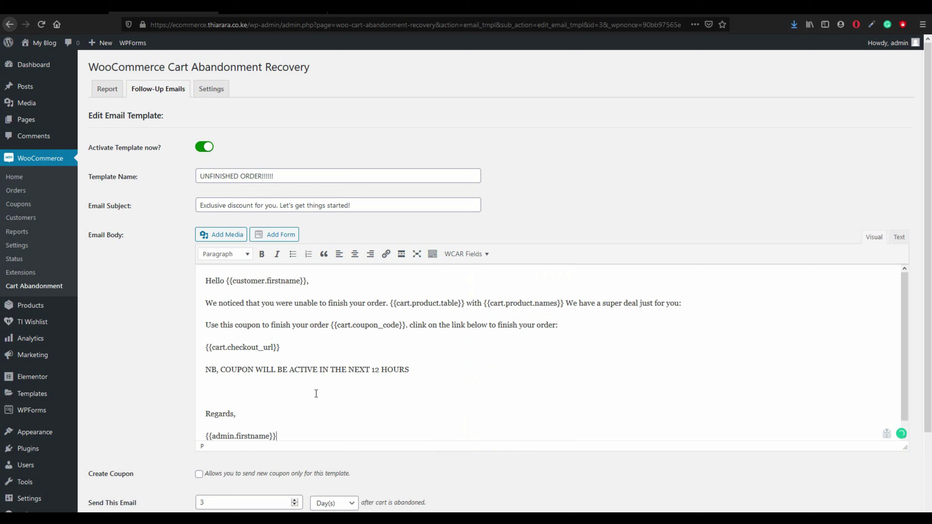
type(",")
scroll(308, 409, "down", 1)
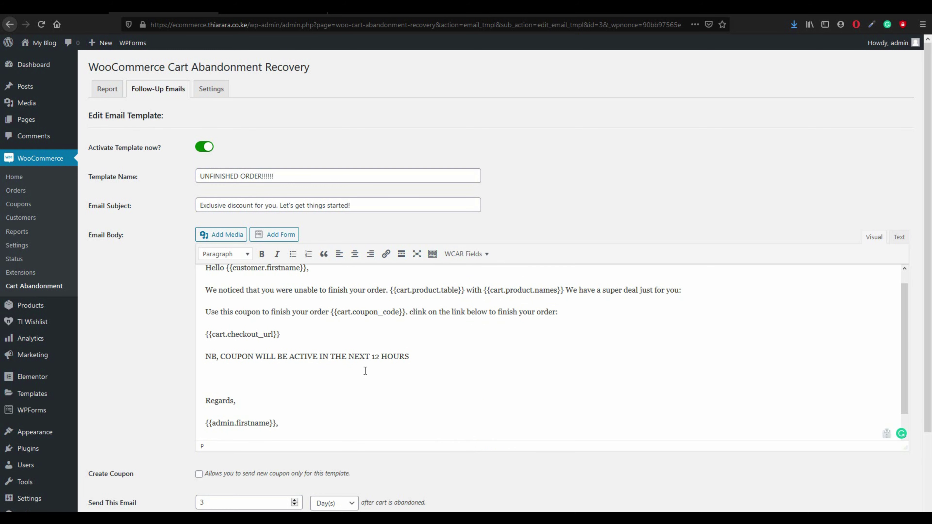
left_click(454, 254)
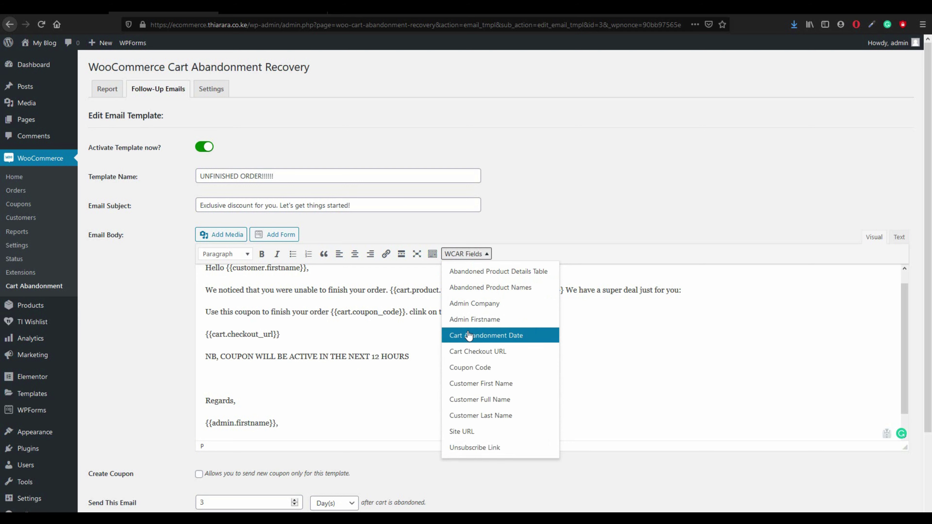
left_click(473, 303)
scroll(343, 367, "down", 3)
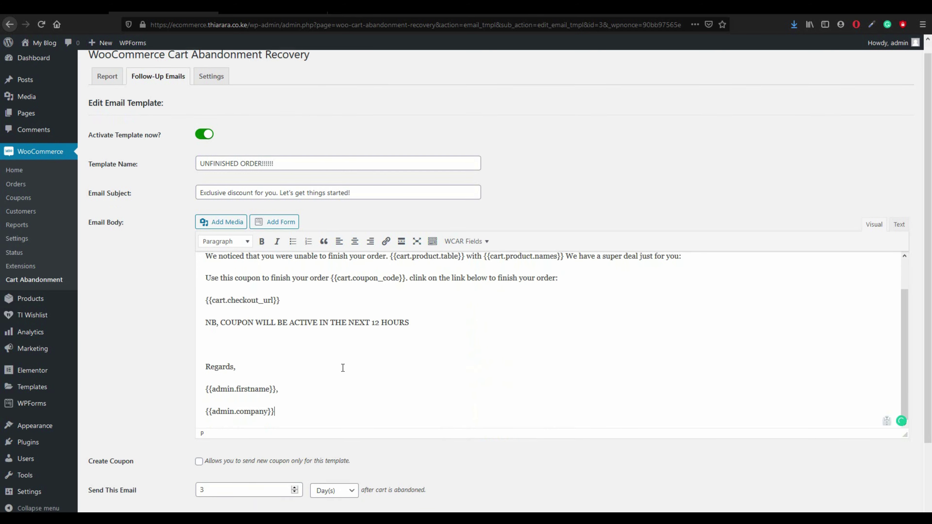
- Make the whole customer first name field in the greeting bold, including its braces
scroll(316, 309, "up", 5)
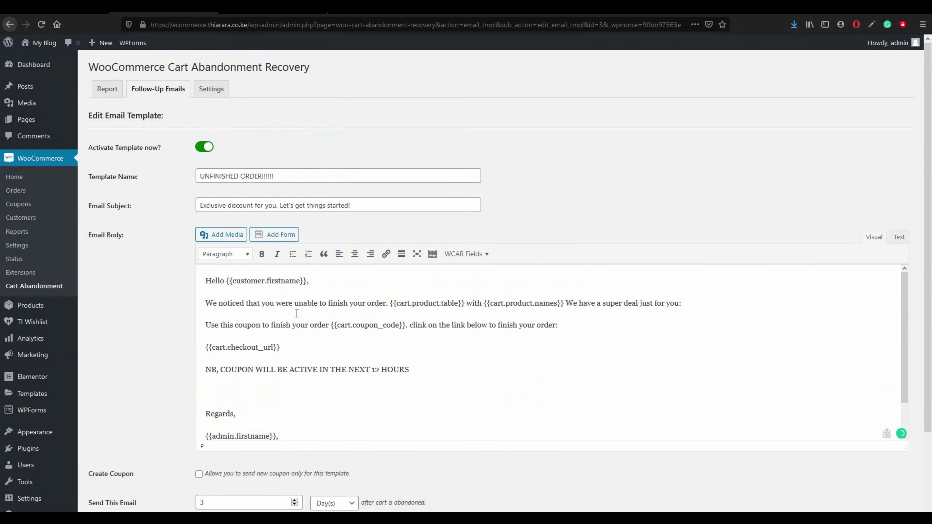
scroll(302, 374, "down", 2)
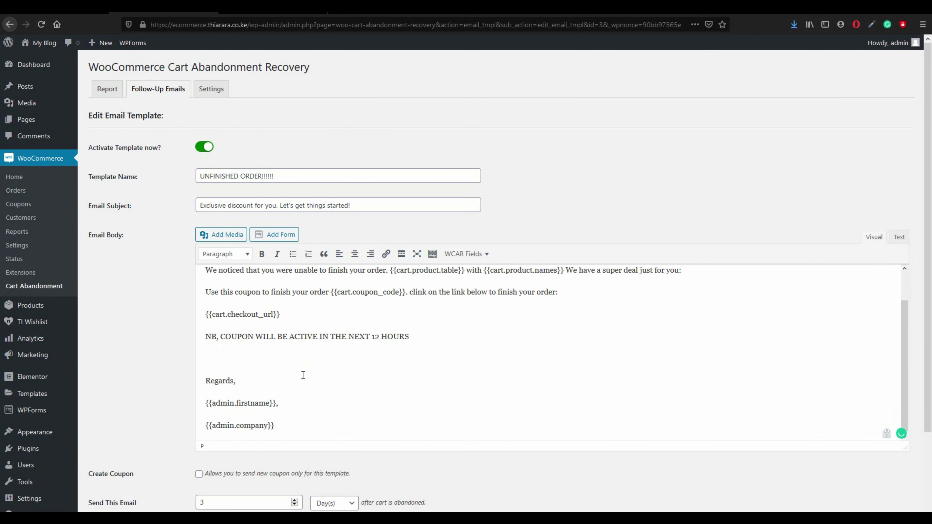
scroll(302, 327, "up", 2)
left_click_drag(306, 281, 229, 283)
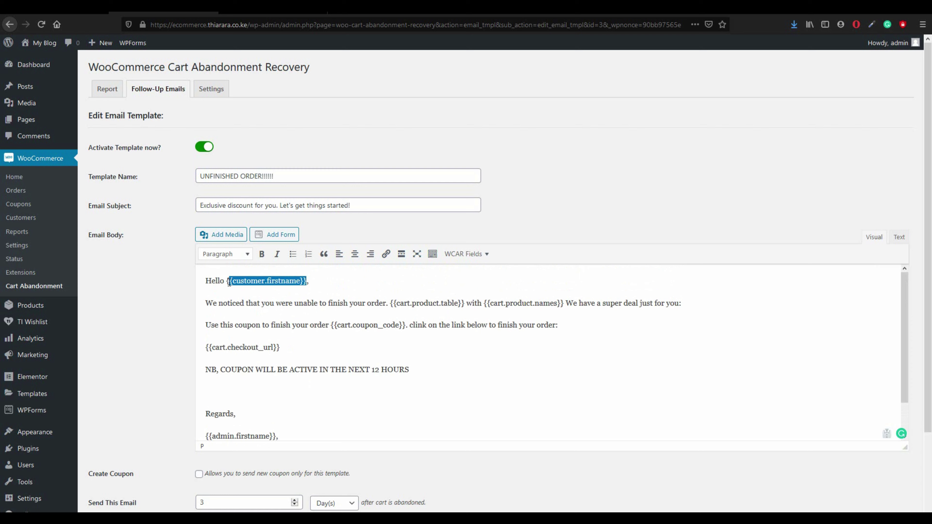
left_click(262, 257)
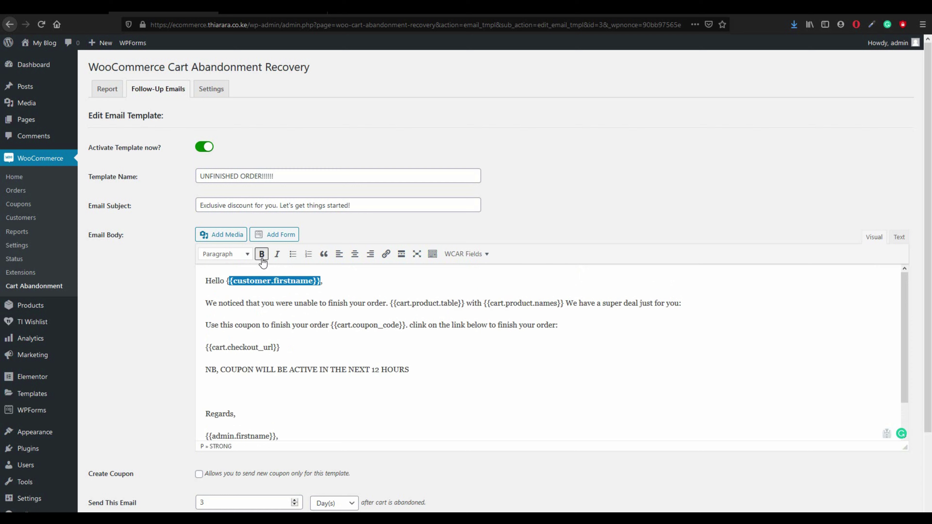
left_click_drag(279, 283, 322, 282)
left_click(227, 281)
left_click(261, 254)
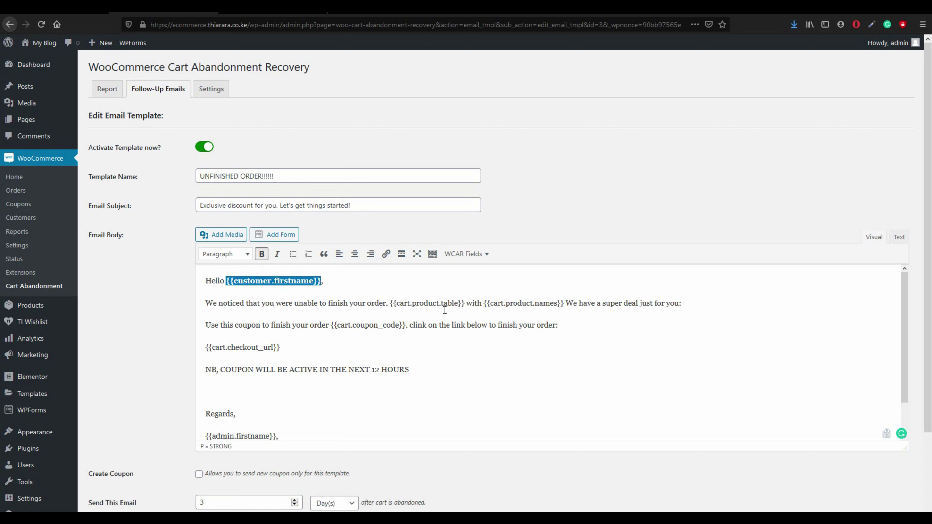
- Make the product table and product names fields in the "We noticed" paragraph bold
left_click_drag(464, 304, 392, 305)
left_click(262, 253)
left_click_drag(577, 304, 499, 308)
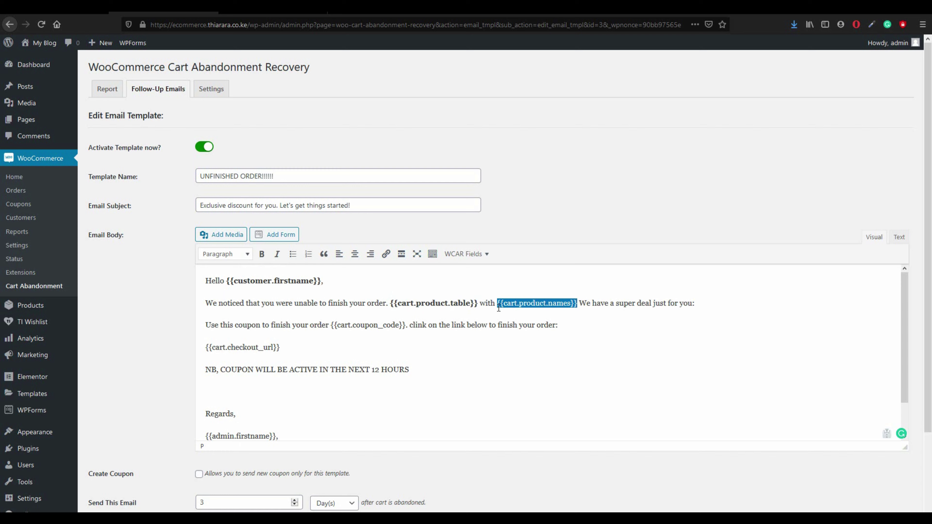
left_click(262, 254)
- Make the coupon code field and the checkout URL field bold
left_click_drag(403, 325, 332, 329)
left_click(404, 326)
left_click(404, 326)
left_click_drag(407, 325, 332, 326)
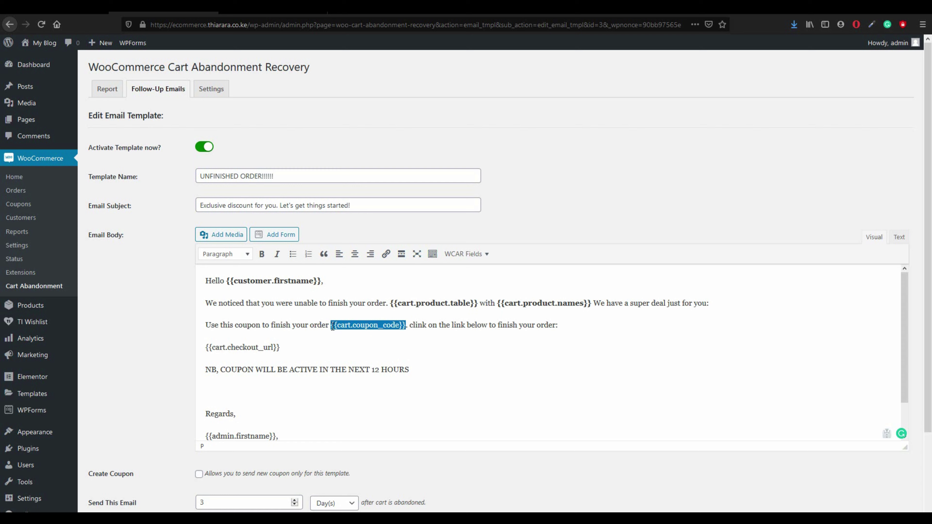
left_click(262, 255)
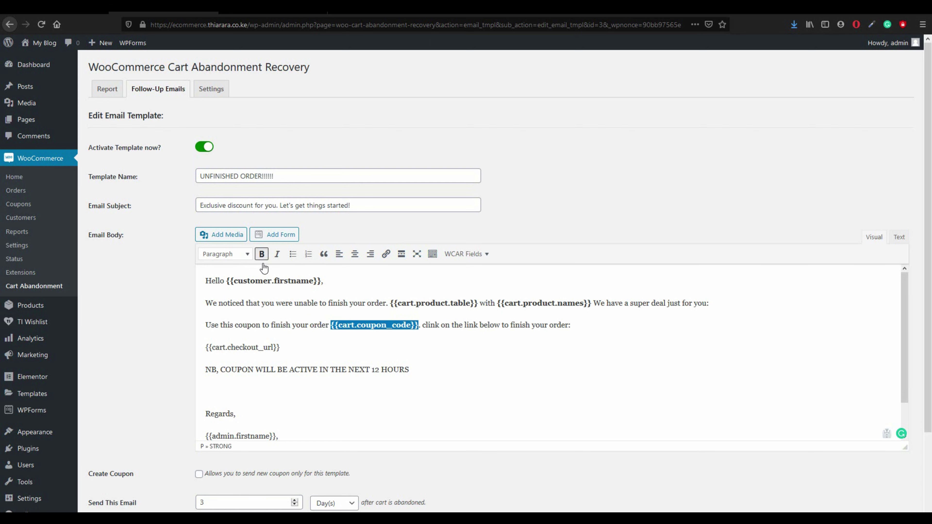
left_click(282, 346)
left_click_drag(282, 346, 205, 347)
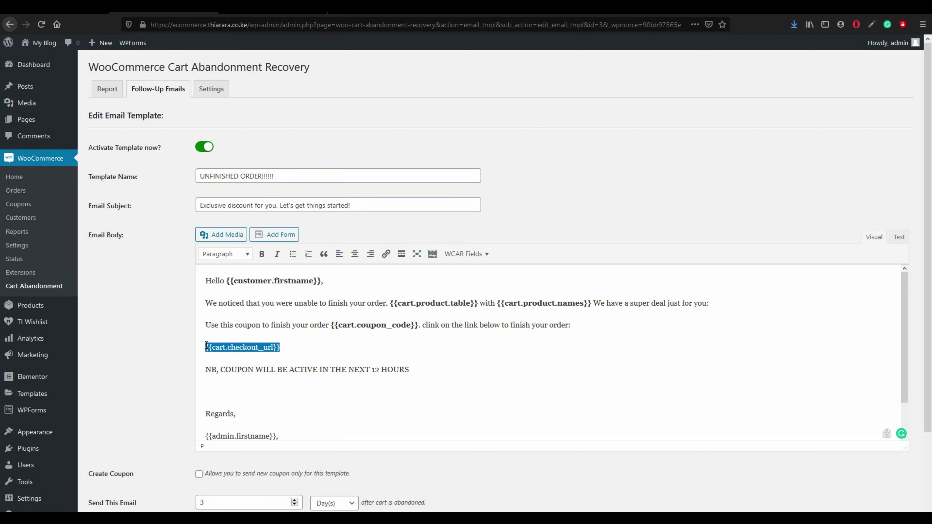
left_click(262, 255)
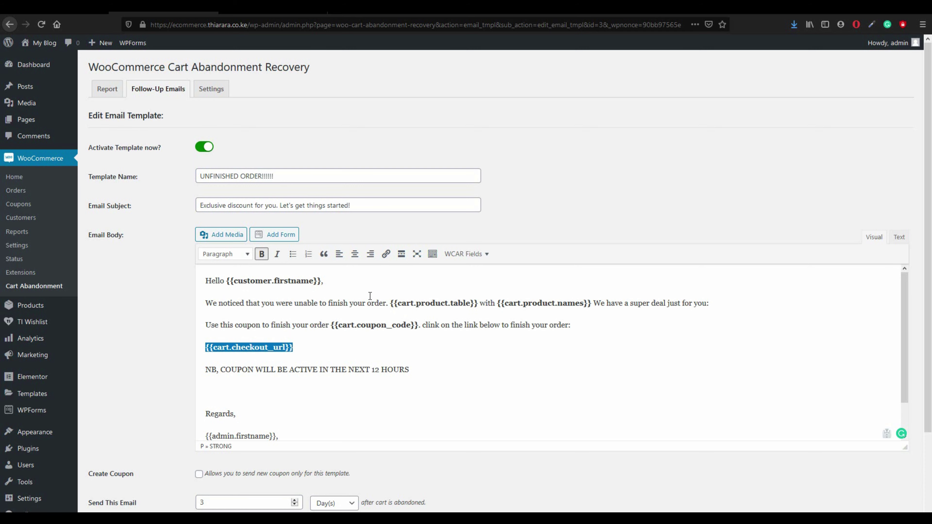
- Italicize the admin first name and admin company fields in the email's signature, including their braces
scroll(304, 331, "down", 5)
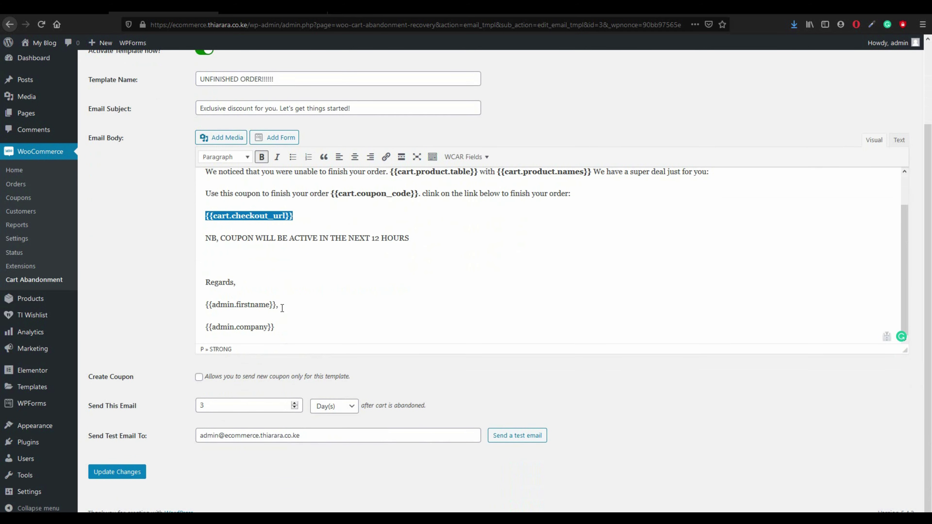
left_click(283, 308)
left_click_drag(273, 305, 208, 306)
left_click(275, 304)
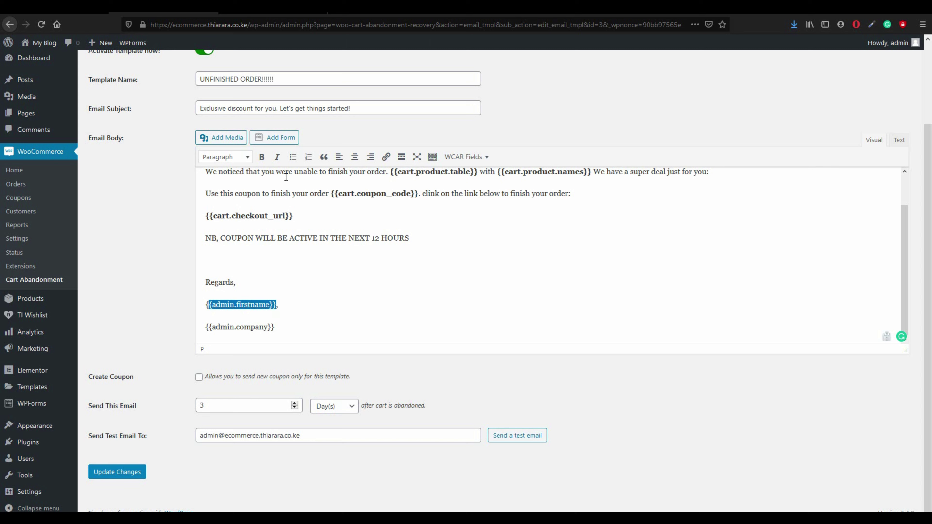
left_click(277, 157)
left_click_drag(276, 327, 205, 332)
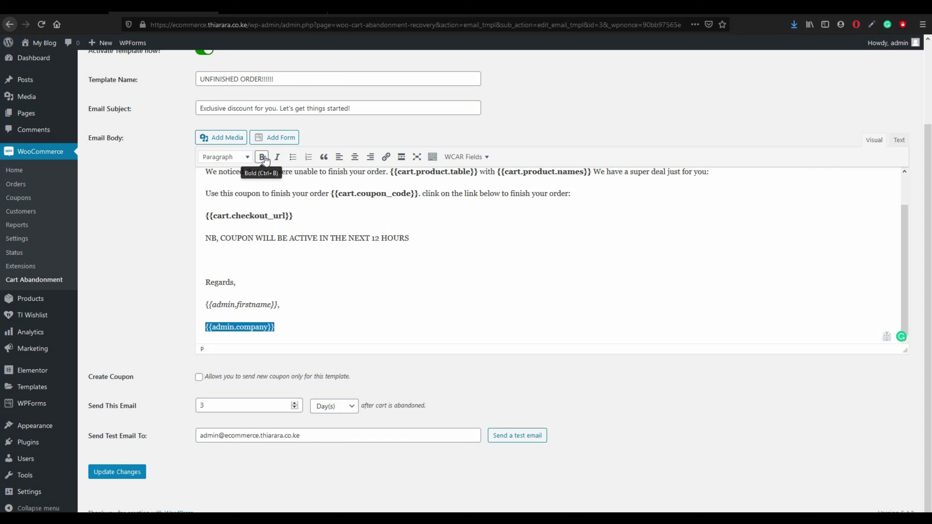
left_click(277, 157)
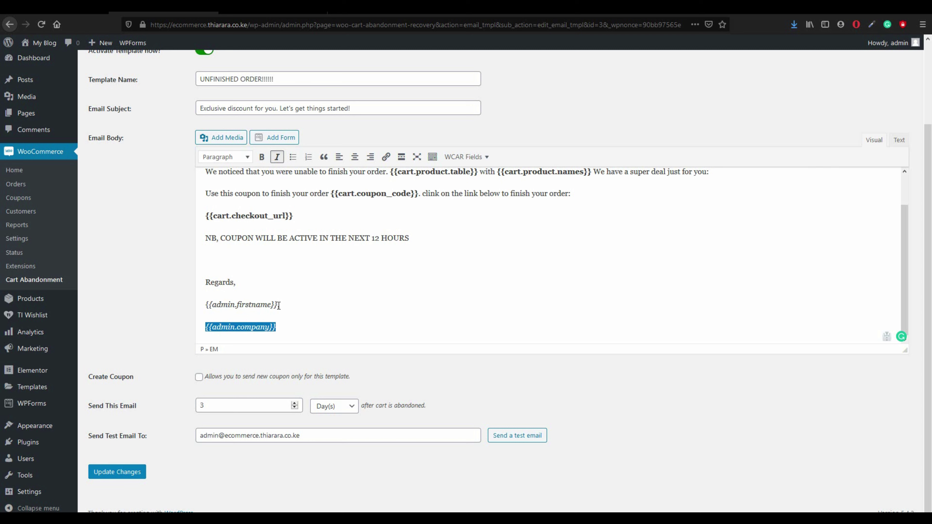
left_click_drag(279, 306, 205, 307)
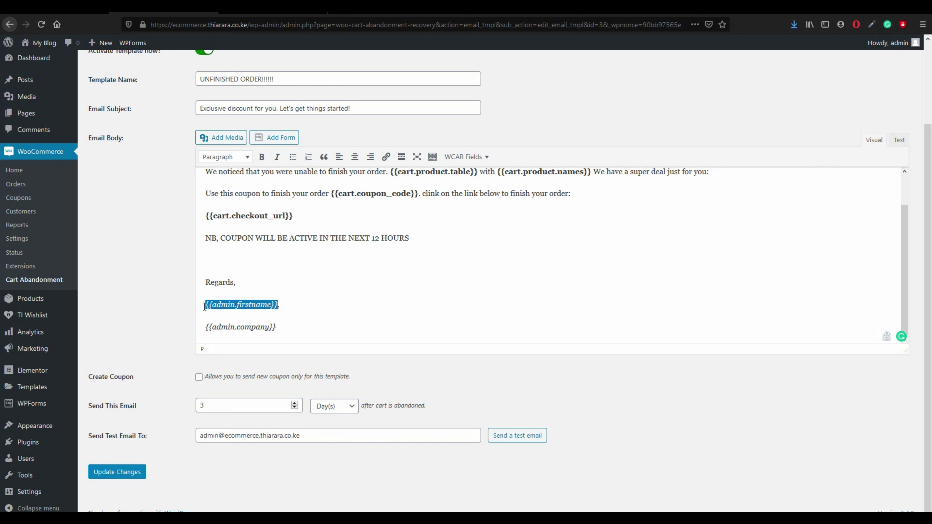
left_click(277, 157)
left_click(332, 281)
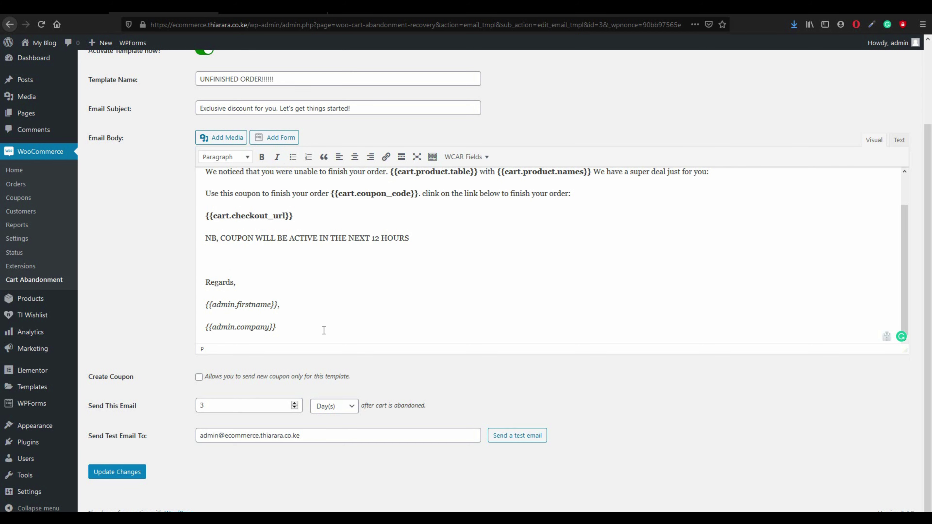
- Review the dynamic fields in the email body from the greeting to the signature, and the coupon and sending options below
scroll(324, 330, "up", 2)
scroll(239, 241, "up", 3)
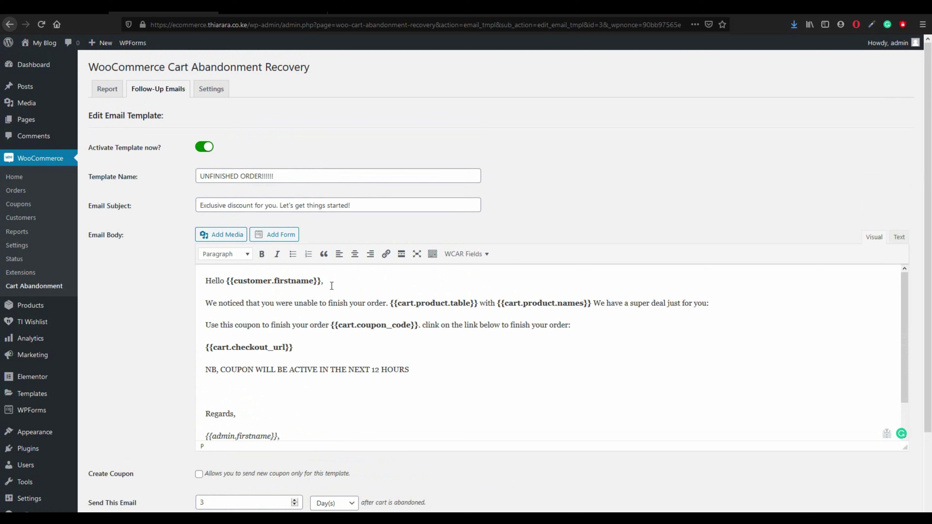
left_click_drag(478, 303, 392, 306)
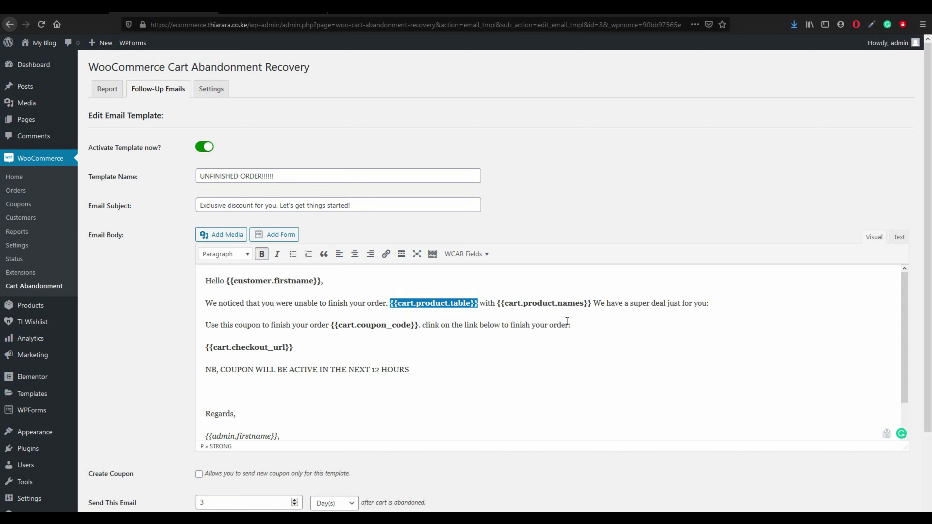
left_click_drag(594, 305, 548, 306)
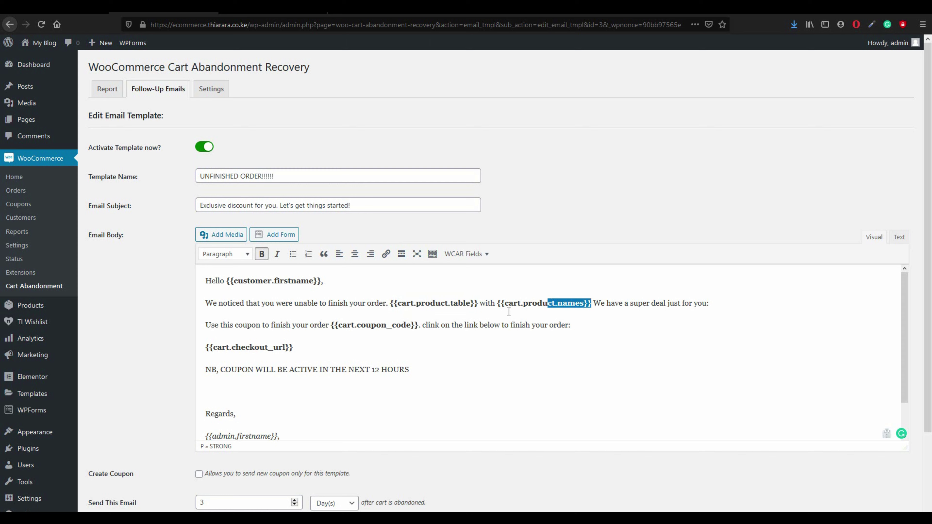
left_click(416, 339)
left_click_drag(419, 325, 208, 348)
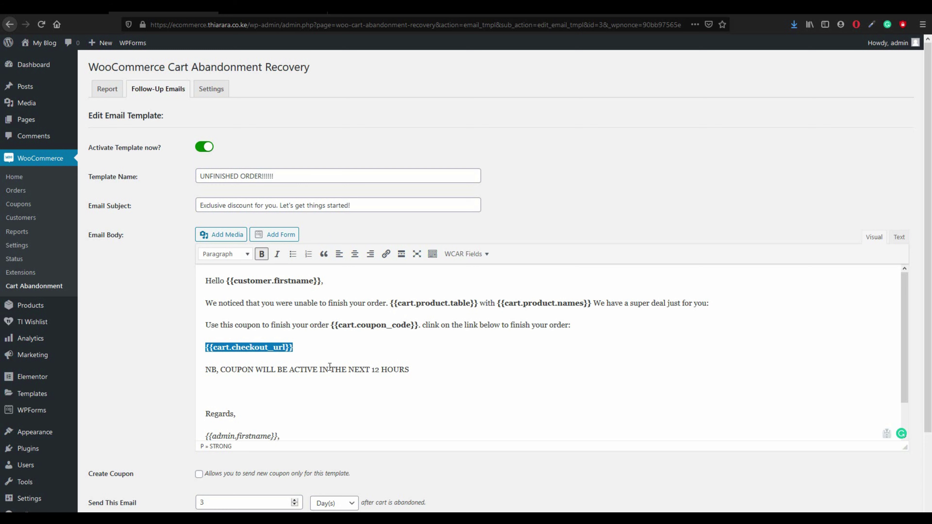
scroll(330, 367, "down", 2)
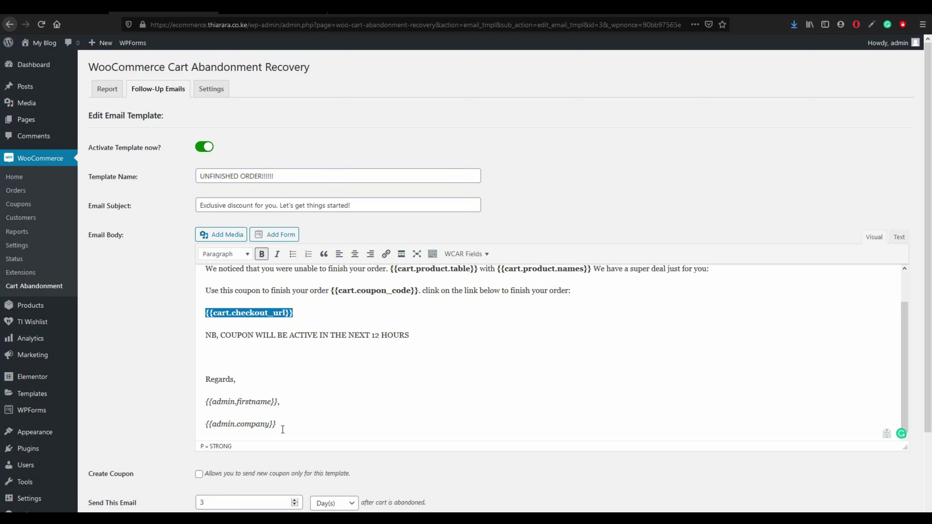
scroll(282, 430, "down", 3)
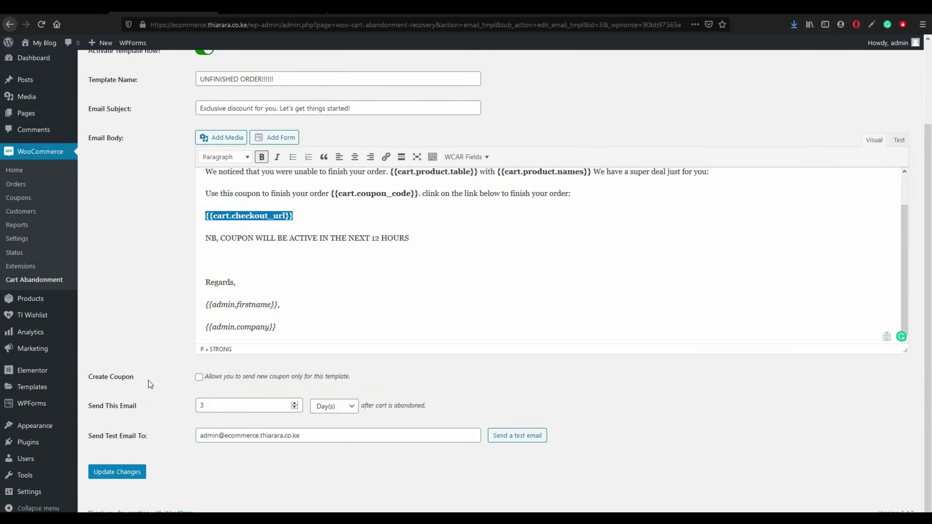
- Enable coupon creation for this email template, with Percentage discount as the discount type and a coupon amount of 5
left_click(198, 377)
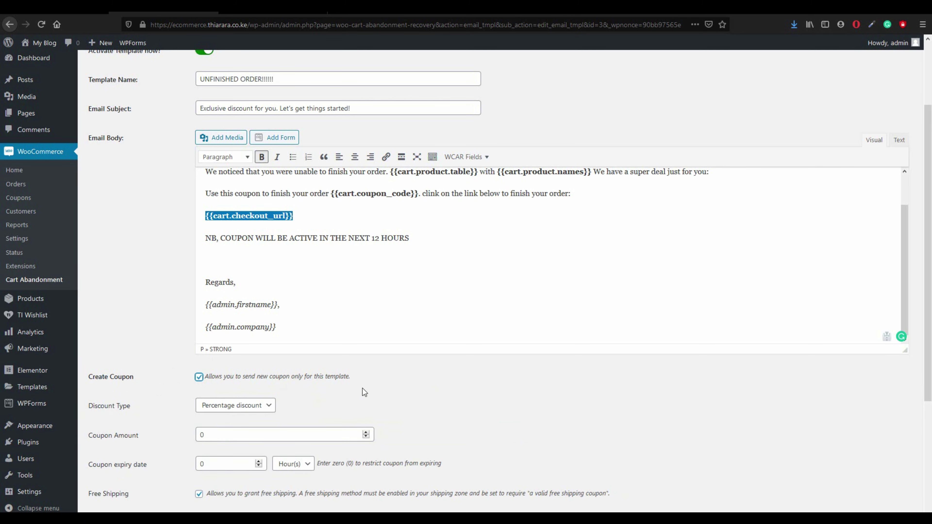
scroll(404, 327, "up", 2)
left_click(393, 259)
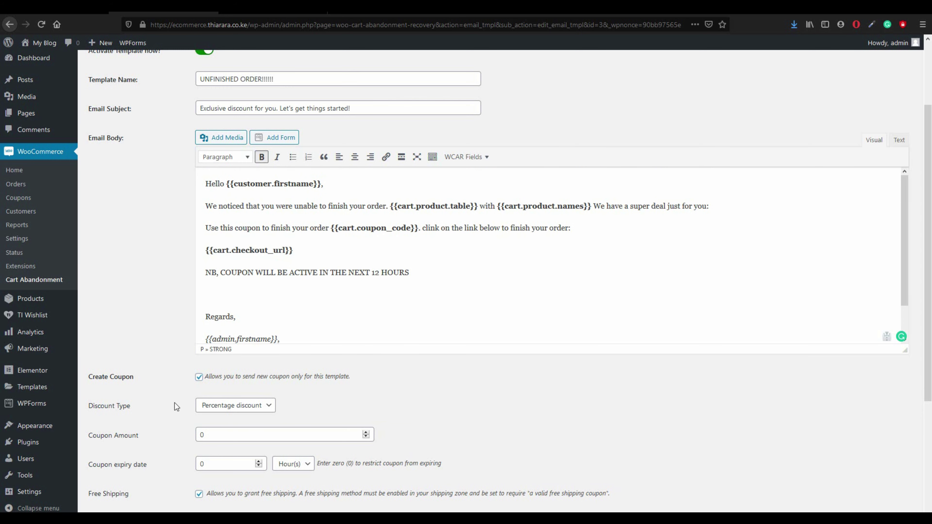
left_click(224, 407)
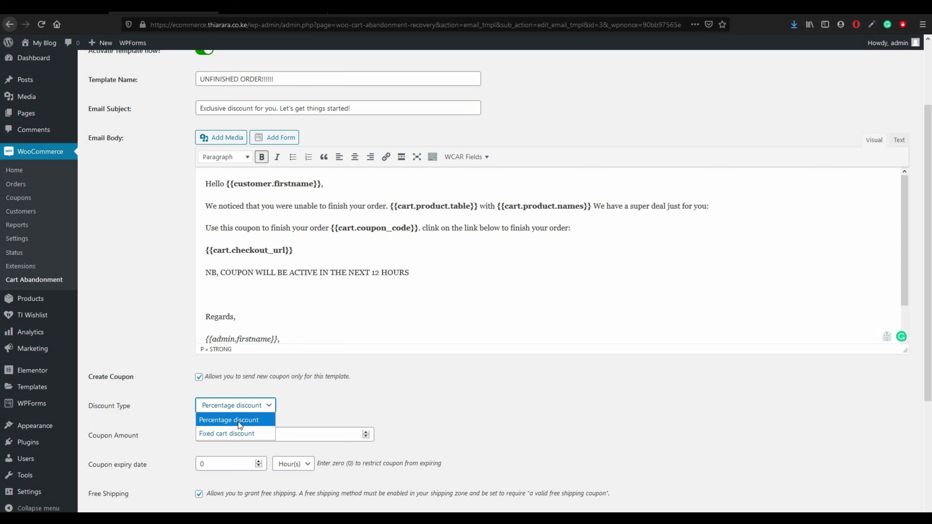
left_click(211, 433)
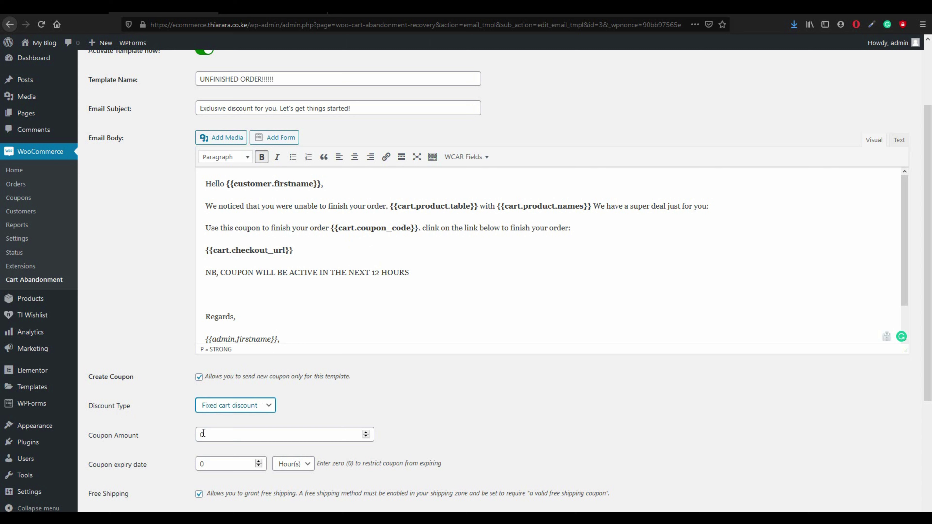
left_click(266, 406)
left_click(236, 421)
left_click_drag(212, 434, 186, 433)
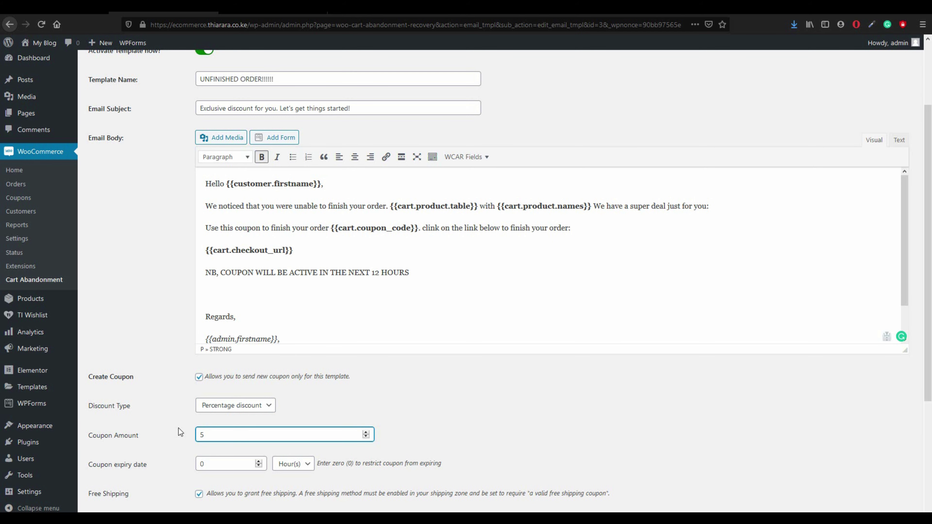
- Set the coupon amount to 3 and leave free shipping enabled for the coupon
scroll(202, 433, "down", 3)
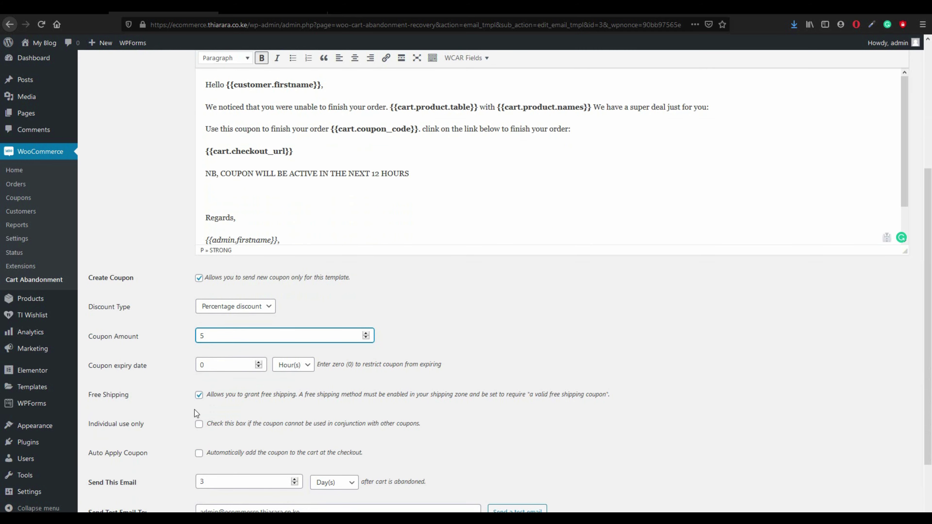
left_click(199, 395)
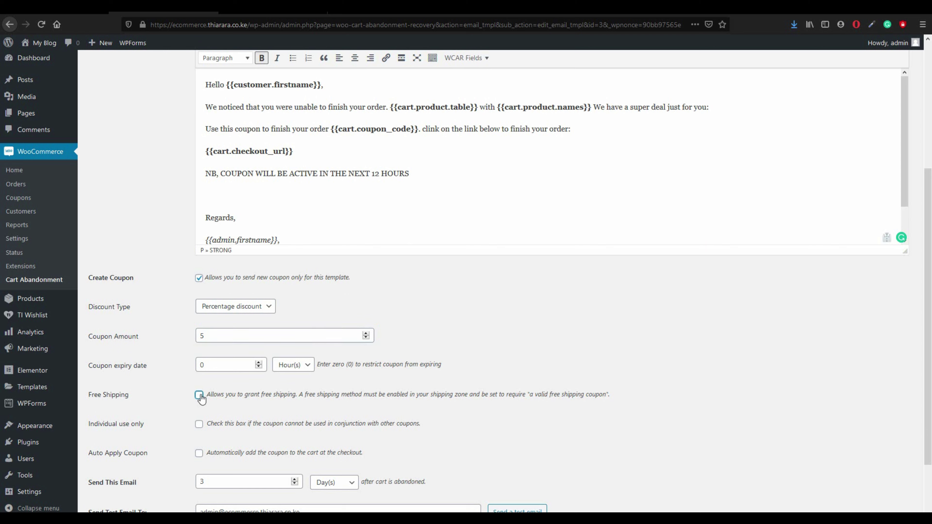
left_click(204, 335)
left_click(198, 397)
left_click(198, 395)
left_click_drag(207, 335, 192, 339)
key("BackSpace")
type("0")
left_click_drag(207, 337, 197, 338)
type("3")
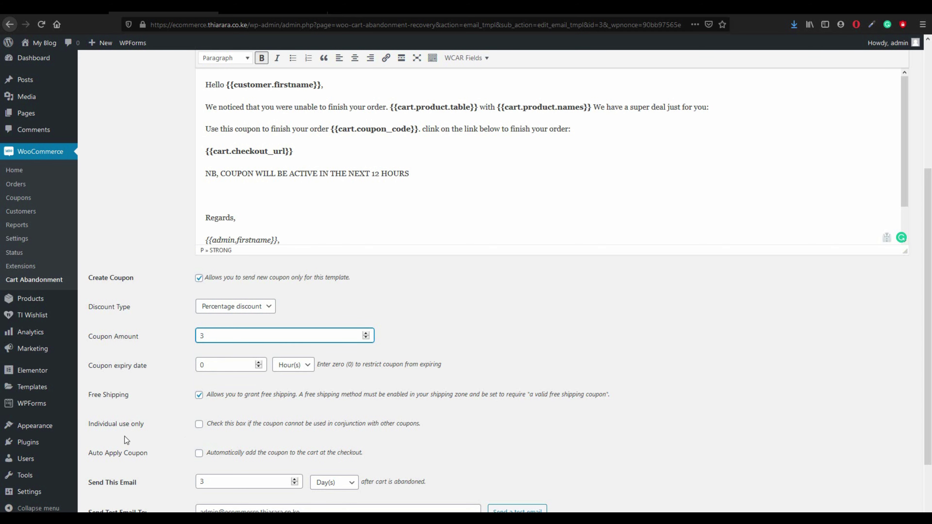
- Enable Auto Apply Coupon so that the coupon is added to the cart at checkout
scroll(125, 436, "down", 2)
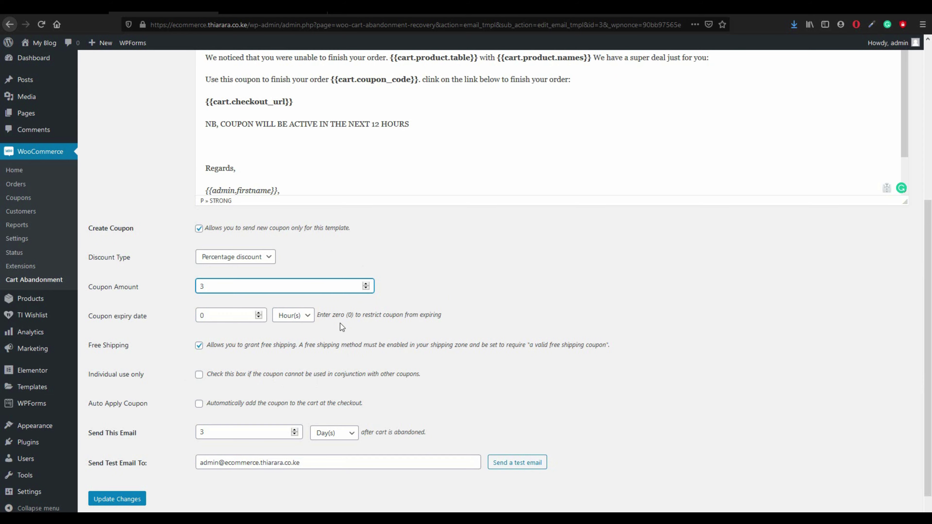
scroll(340, 324, "up", 5)
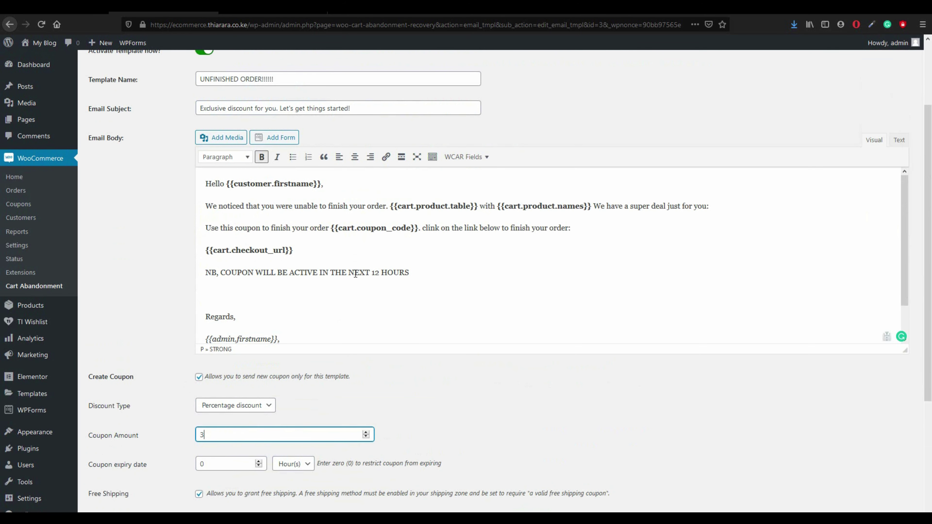
scroll(353, 234, "down", 5)
scroll(382, 458, "down", 2)
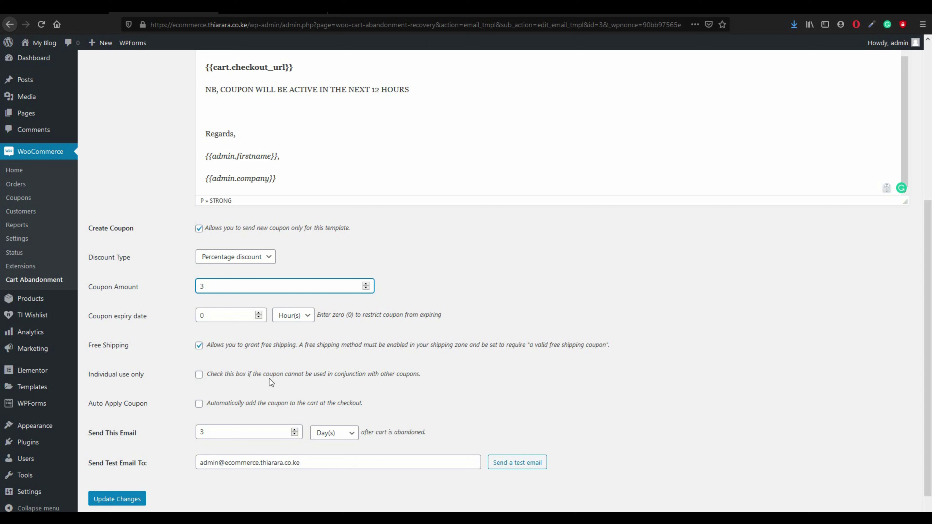
left_click_drag(93, 411, 146, 410)
left_click(198, 405)
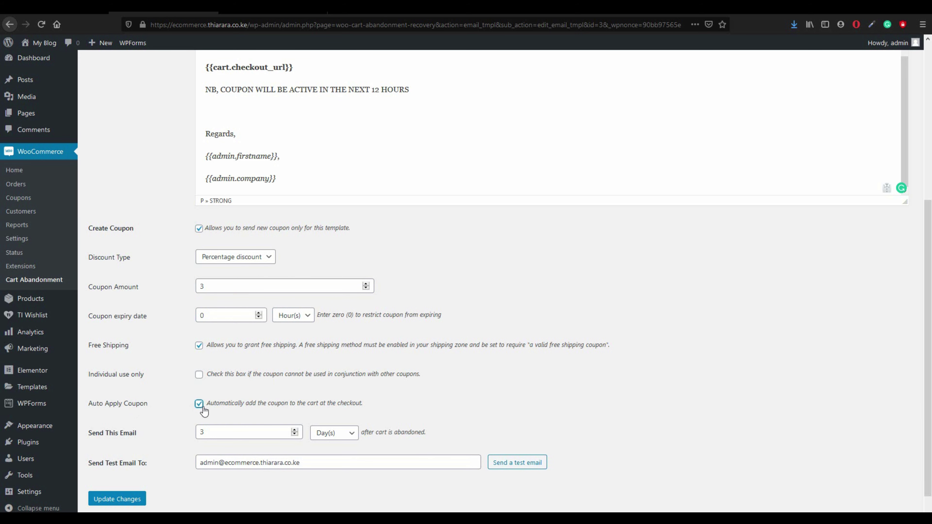
- Schedule the email for 2 days after cart abandonment and save the template changes
scroll(227, 393, "up", 4)
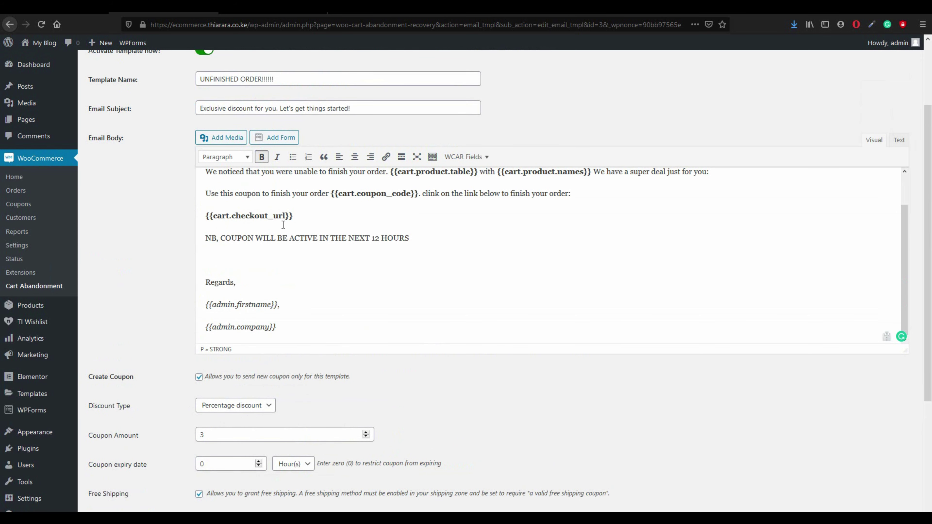
scroll(273, 292, "down", 5)
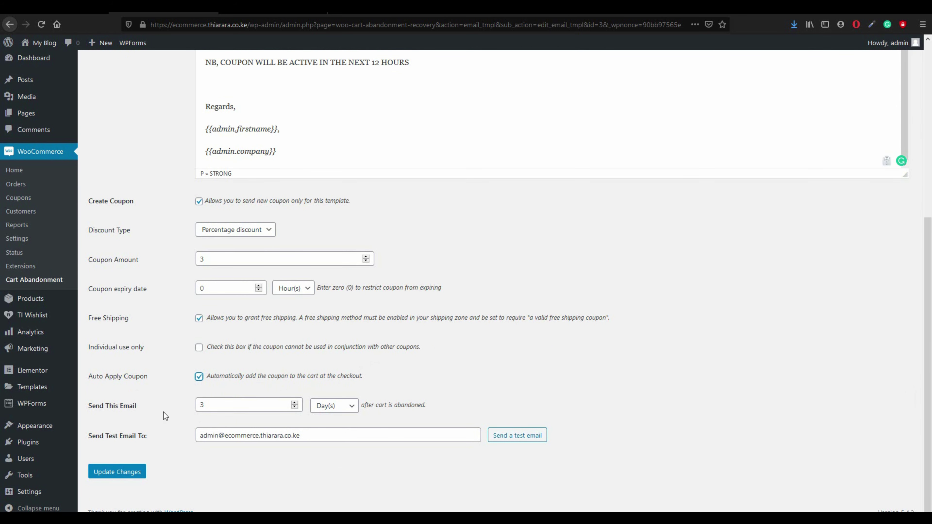
left_click_drag(151, 412, 88, 407)
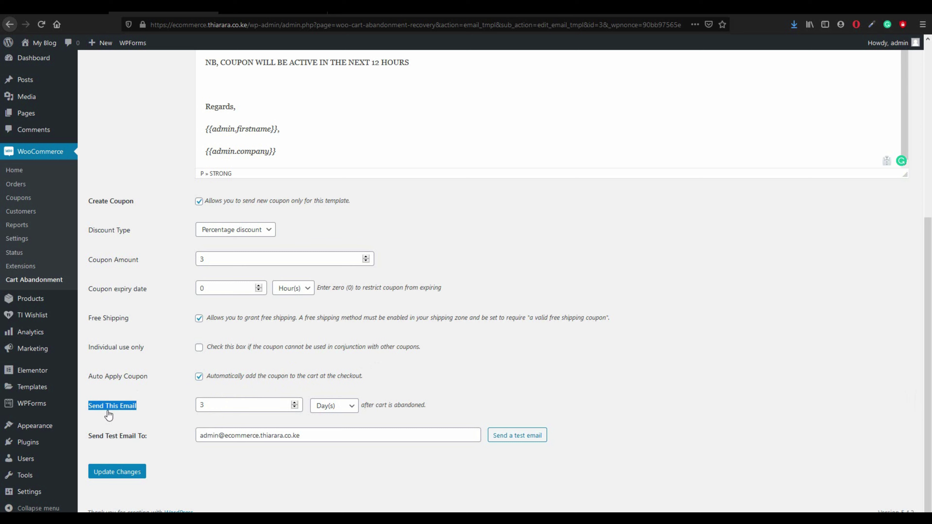
left_click_drag(216, 409, 191, 409)
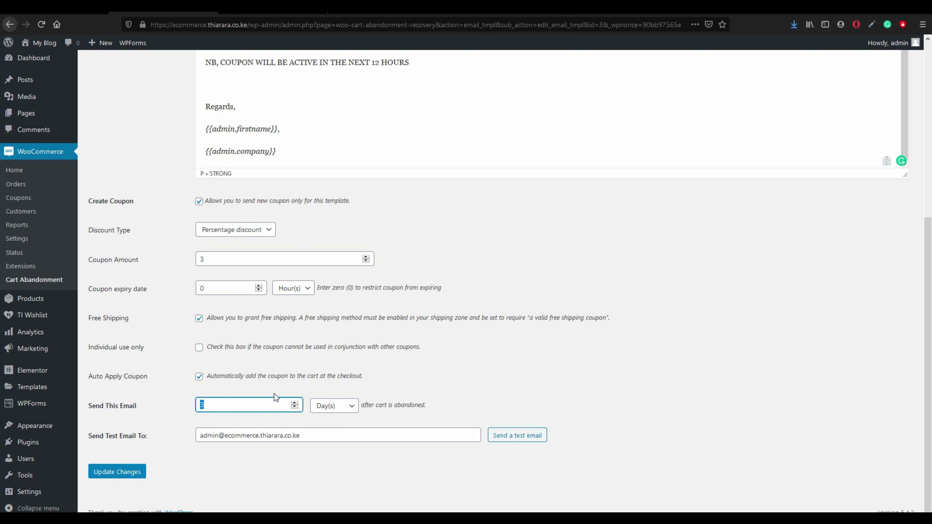
type("2")
left_click(338, 411)
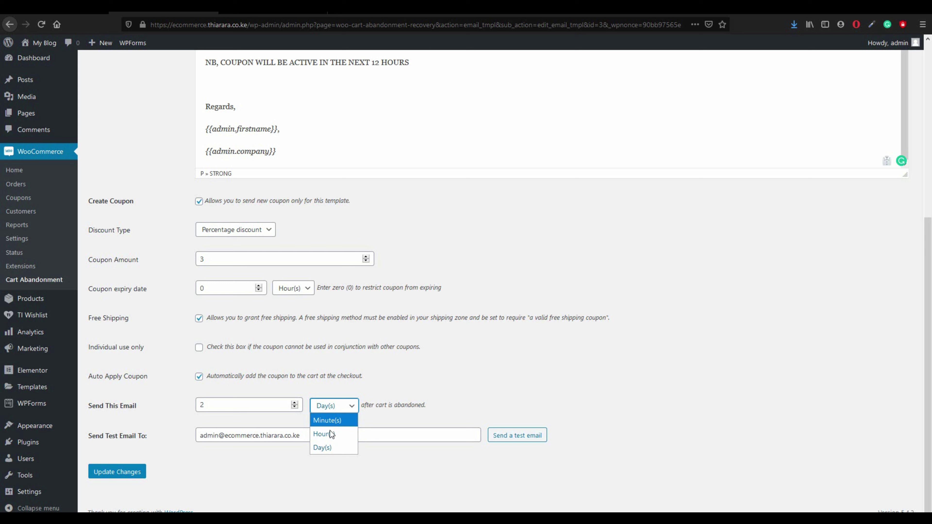
left_click(323, 446)
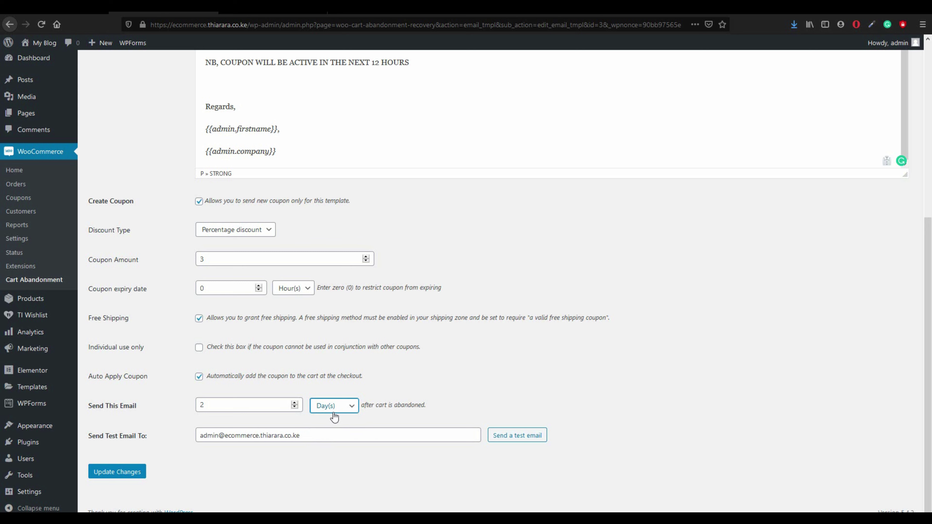
left_click_drag(300, 436, 194, 438)
left_click(129, 473)
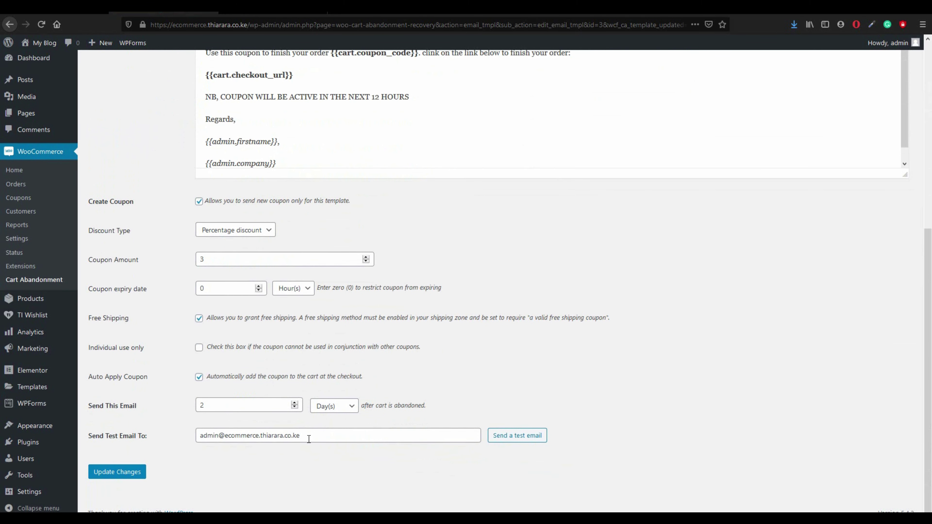
- Replace the test recipient with the suggested contact e-mail address and send a test email
left_click_drag(301, 436, 184, 437)
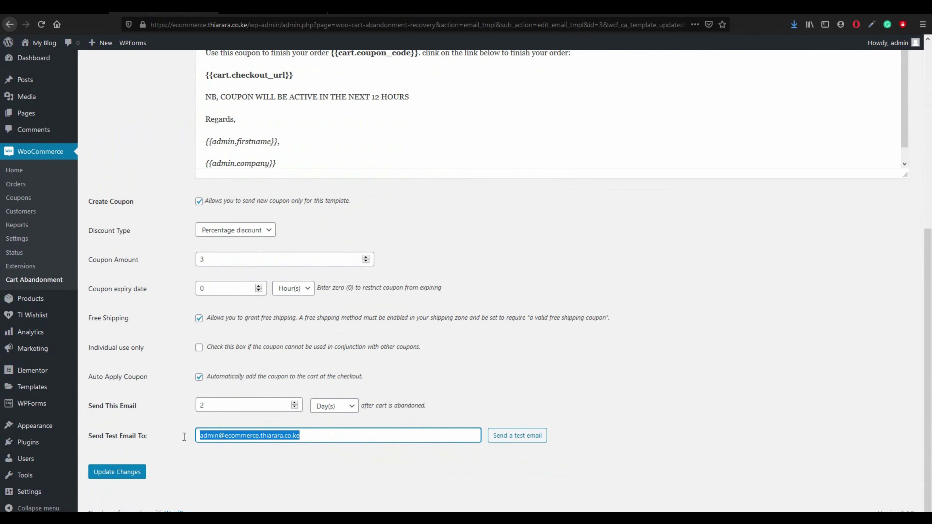
type("co")
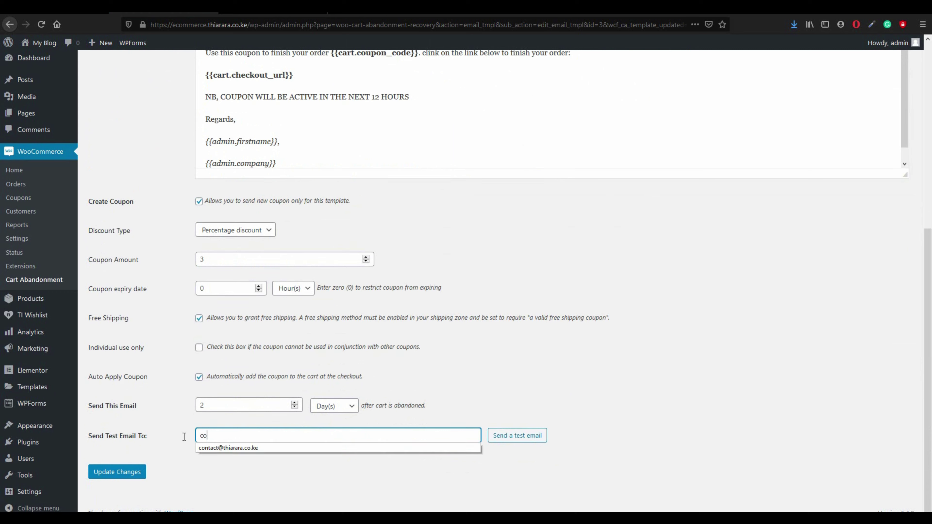
left_click(239, 448)
left_click(522, 439)
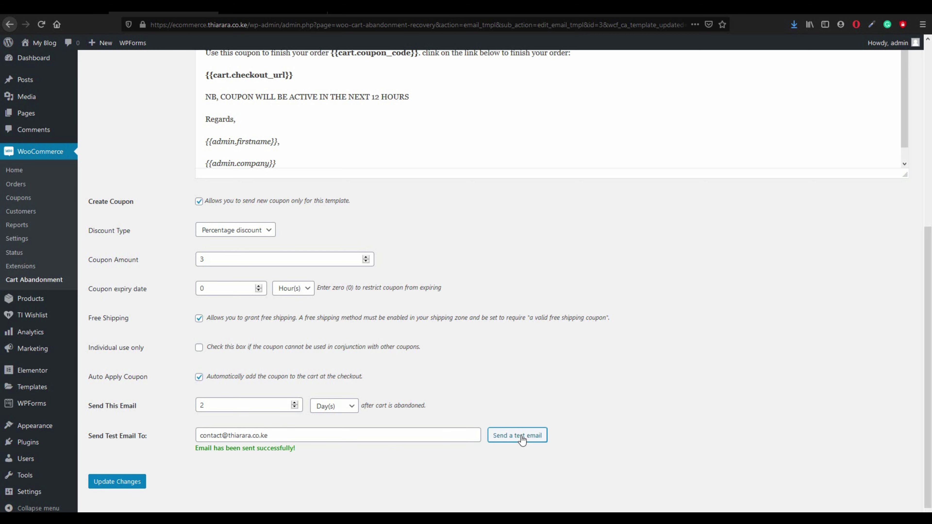
left_click_drag(296, 457, 242, 456)
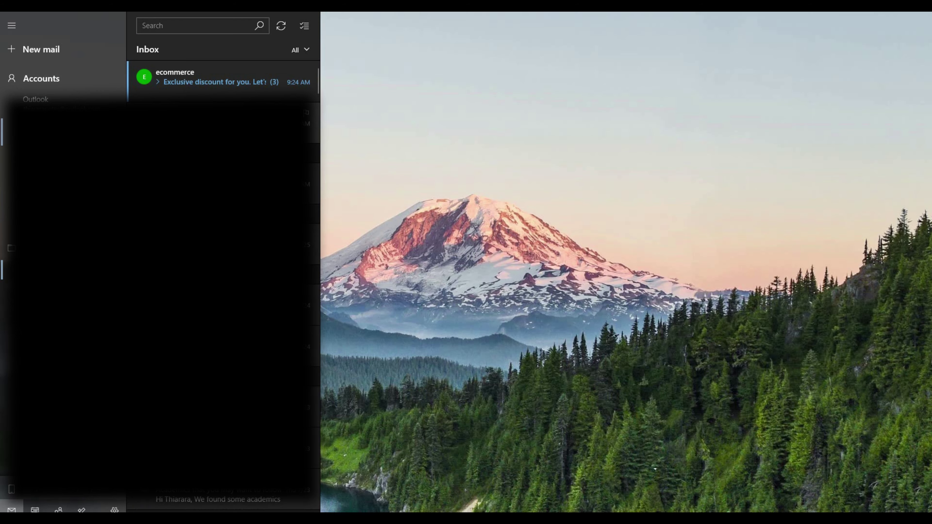
- Switch to the Mail app, open the "Exclusive discount for you" test email and examine its product table, product names and coupon code
left_click(180, 81)
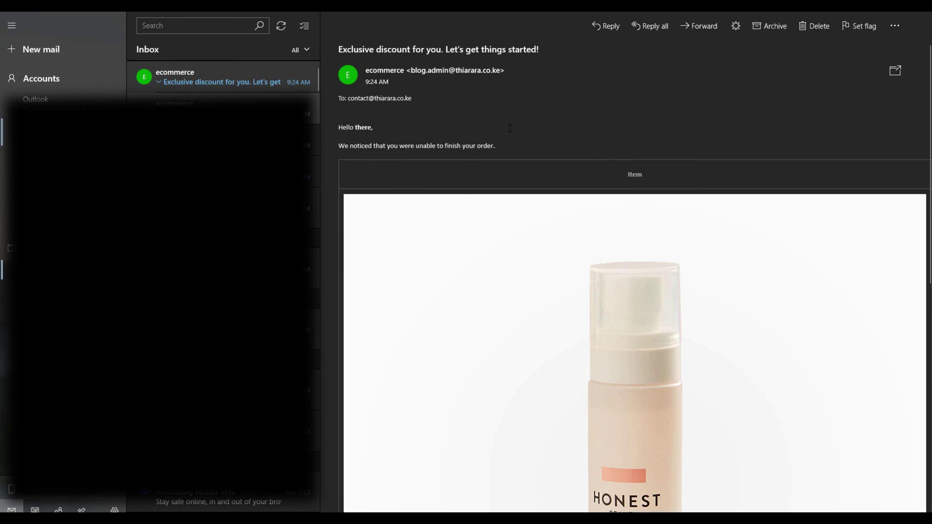
scroll(547, 172, "down", 2)
scroll(450, 161, "up", 2)
scroll(464, 146, "down", 10)
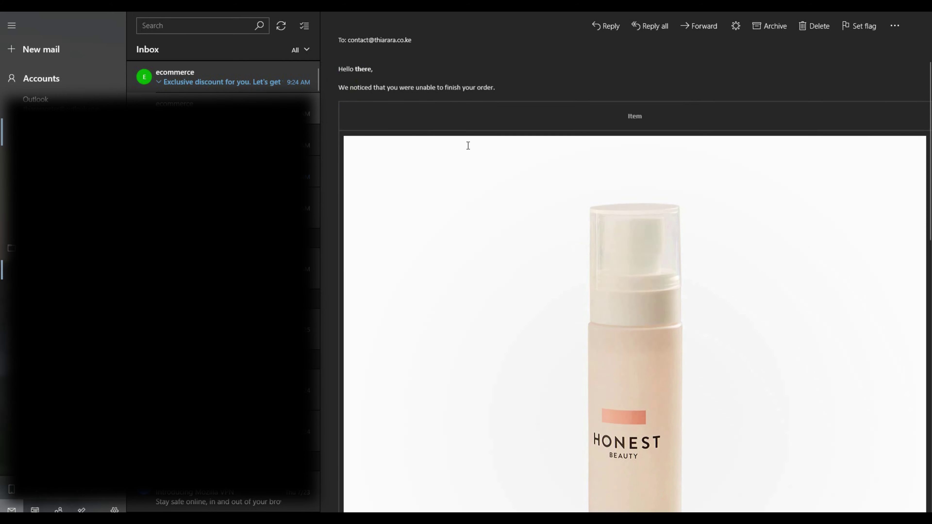
scroll(646, 182, "down", 4)
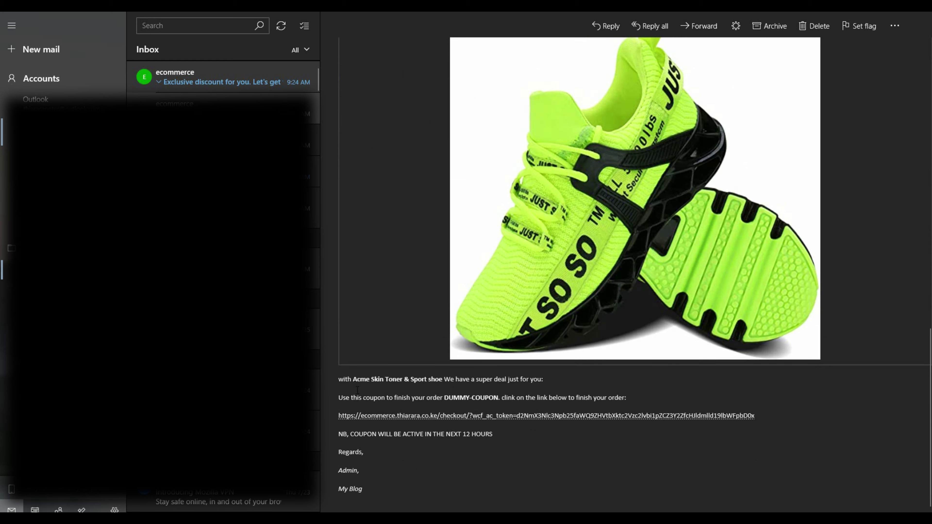
left_click_drag(339, 383, 440, 383)
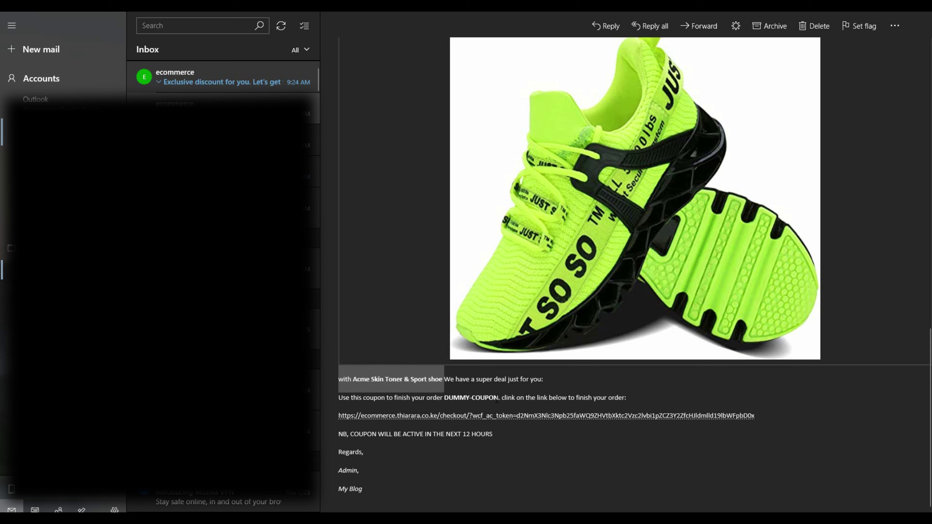
left_click_drag(498, 399, 459, 398)
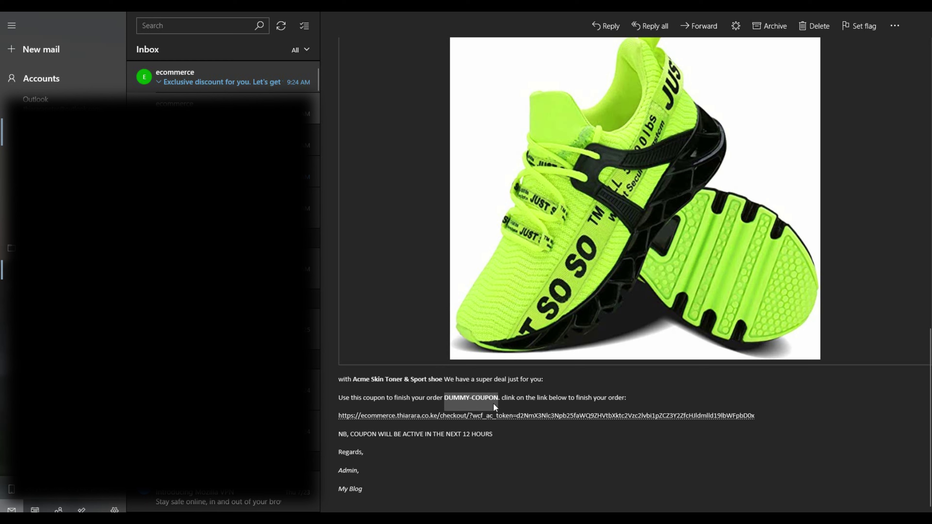
- Open the checkout link from the test email and examine the plugin notice, billing form, order summary and payment option
left_click(528, 418)
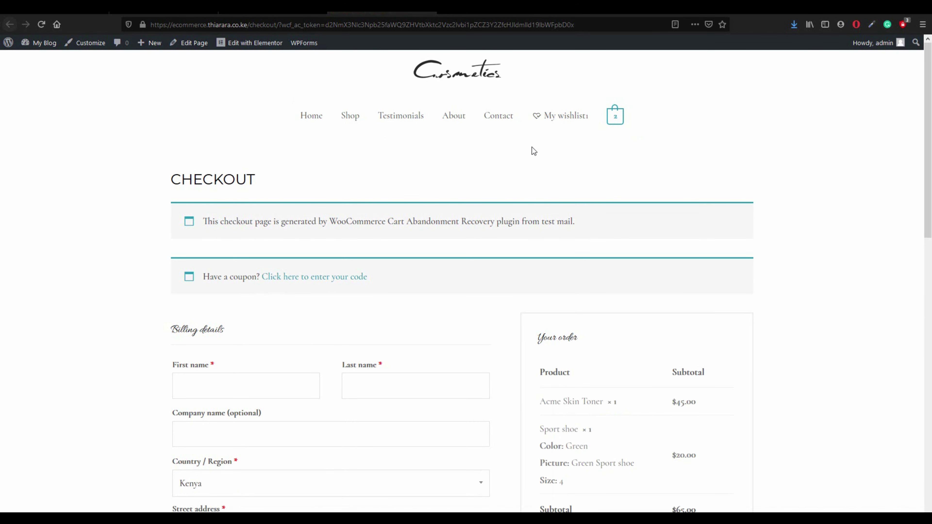
scroll(532, 269, "down", 3)
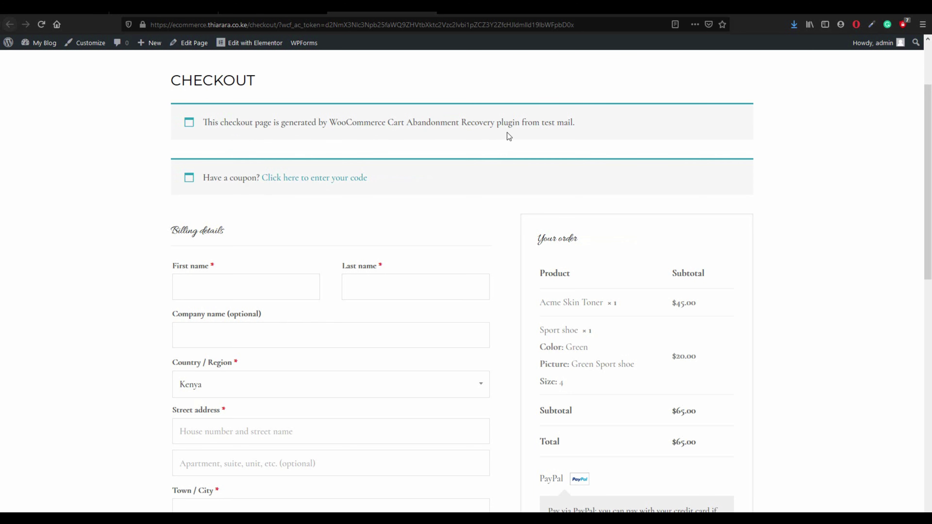
left_click_drag(577, 123, 503, 130)
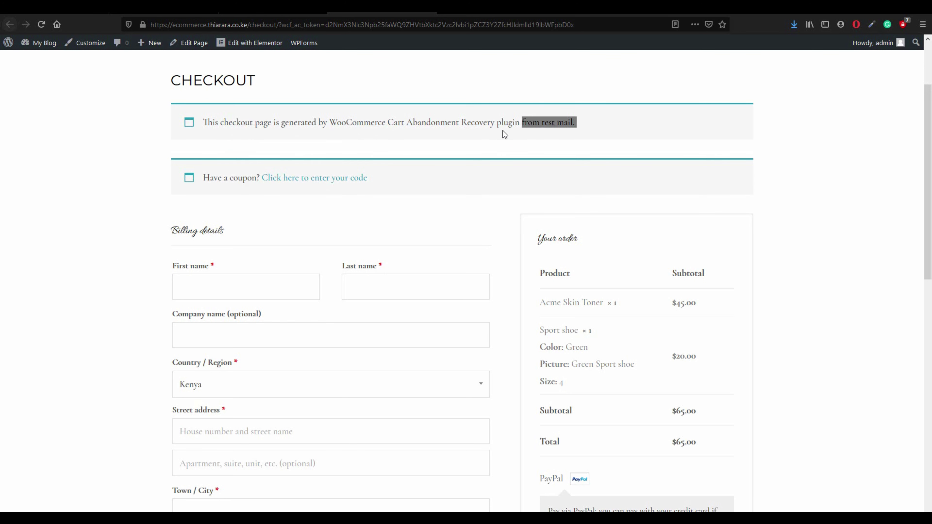
left_click(500, 134)
scroll(546, 204, "down", 3)
scroll(657, 329, "down", 3)
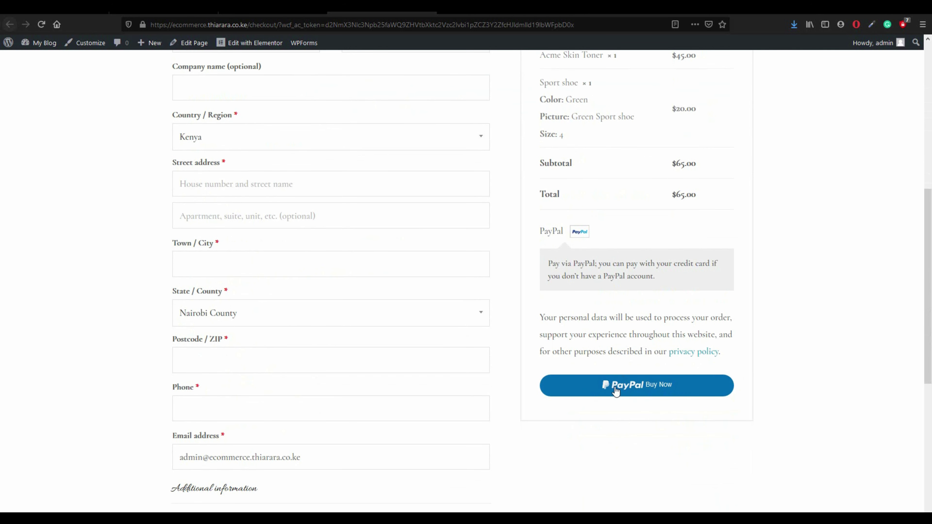
scroll(503, 348, "up", 7)
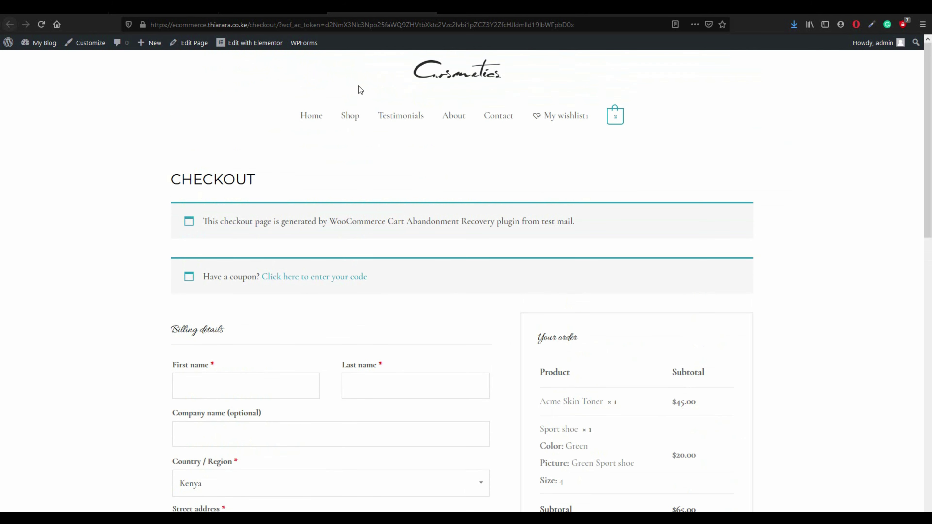
- Return to the email template editor in the browser and review the template from its sending options up to its name
left_click(206, 8)
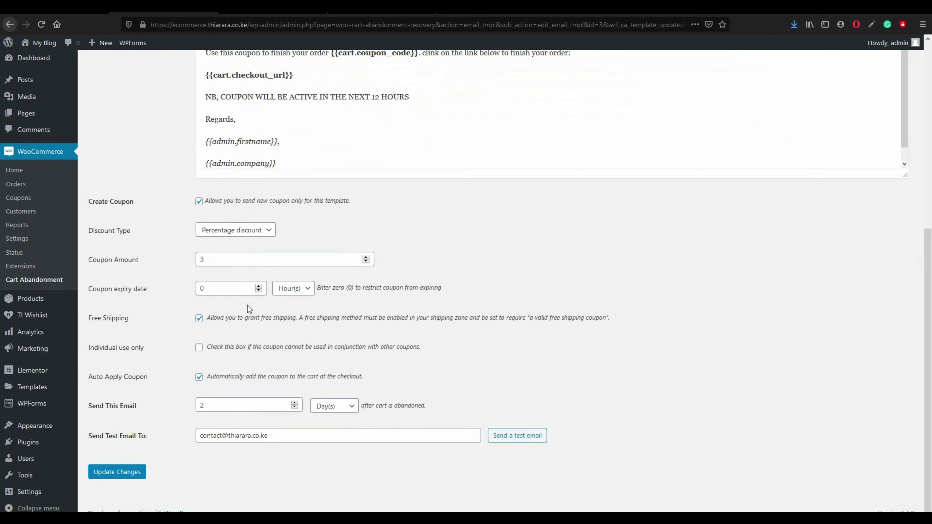
scroll(248, 306, "up", 5)
scroll(201, 321, "down", 2)
scroll(200, 317, "up", 4)
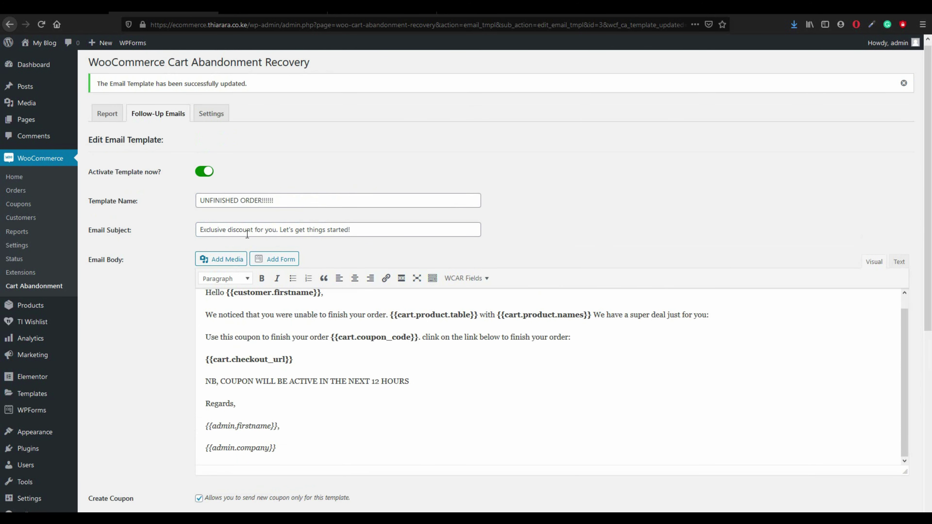
- Open the cart abandonment settings and examine the tracking options and the user roles excluded from tracking
left_click(207, 115)
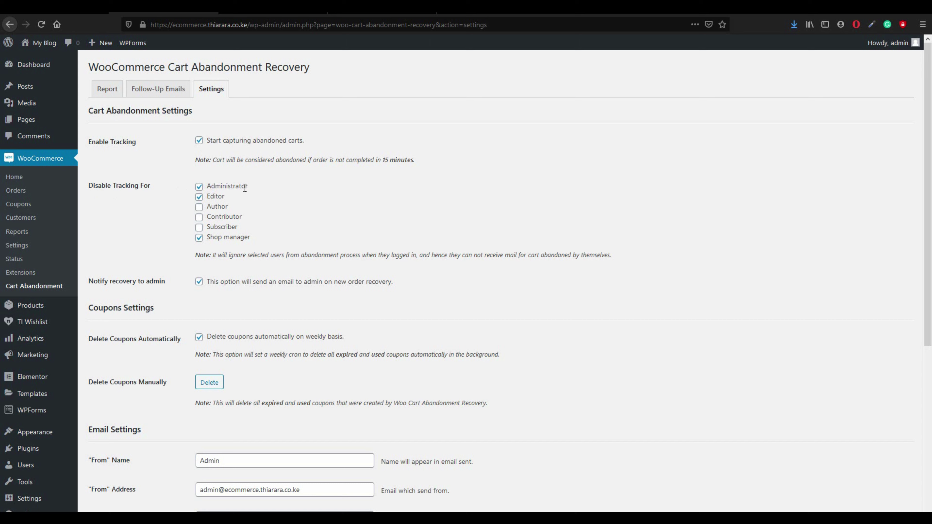
left_click_drag(248, 186, 209, 195)
scroll(177, 291, "down", 3)
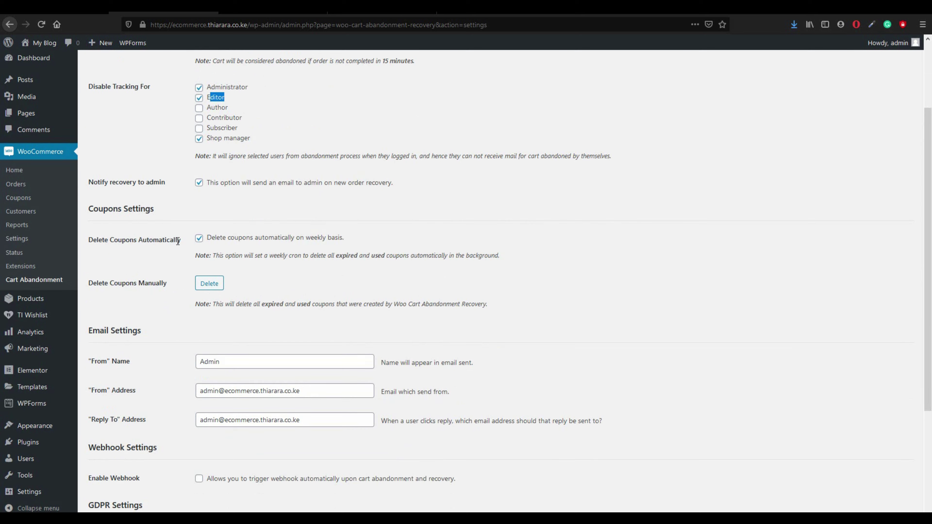
- Toggle the weekly automatic coupon deletion option off and back on
left_click(198, 238)
left_click(199, 241)
left_click(200, 243)
left_click(199, 239)
- Examine the email settings for the sender name, the "From" address and the "Reply To" address
scroll(208, 338, "down", 2)
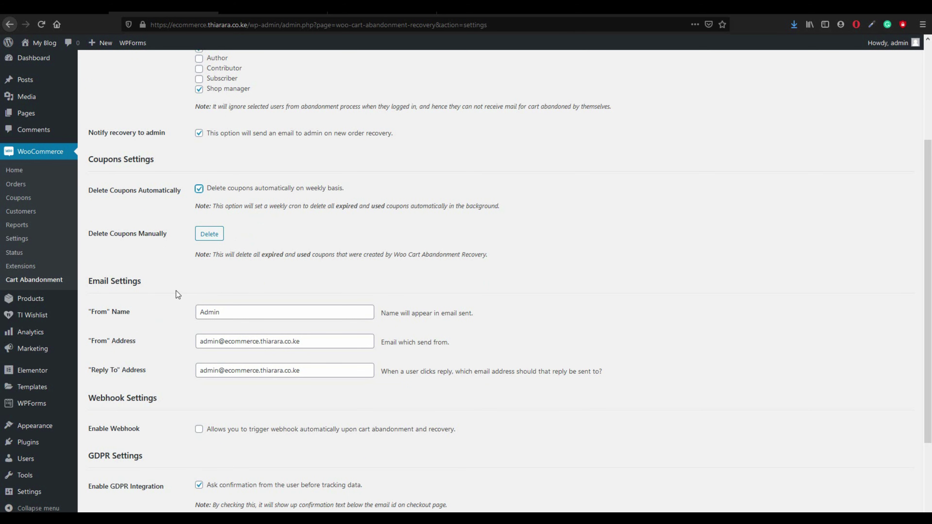
scroll(147, 311, "down", 2)
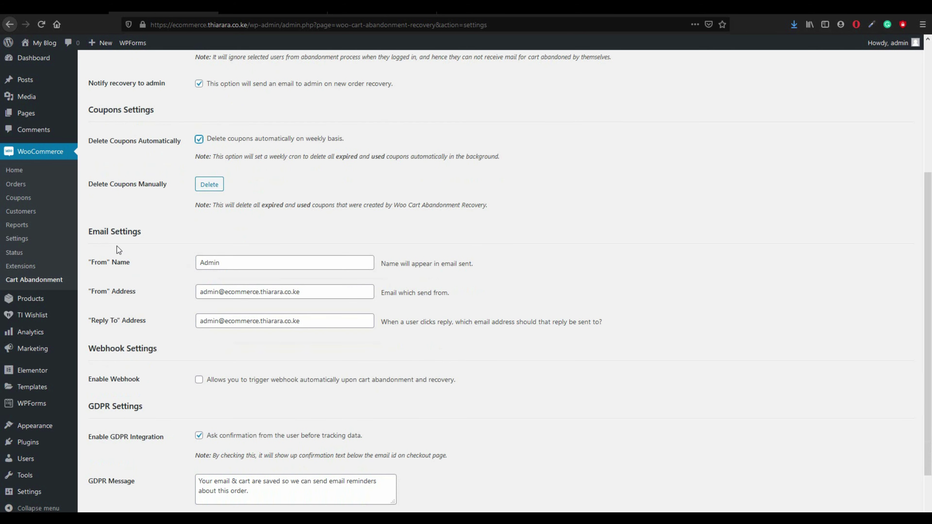
left_click_drag(89, 232, 120, 266)
left_click(222, 259)
left_click_drag(315, 295, 200, 304)
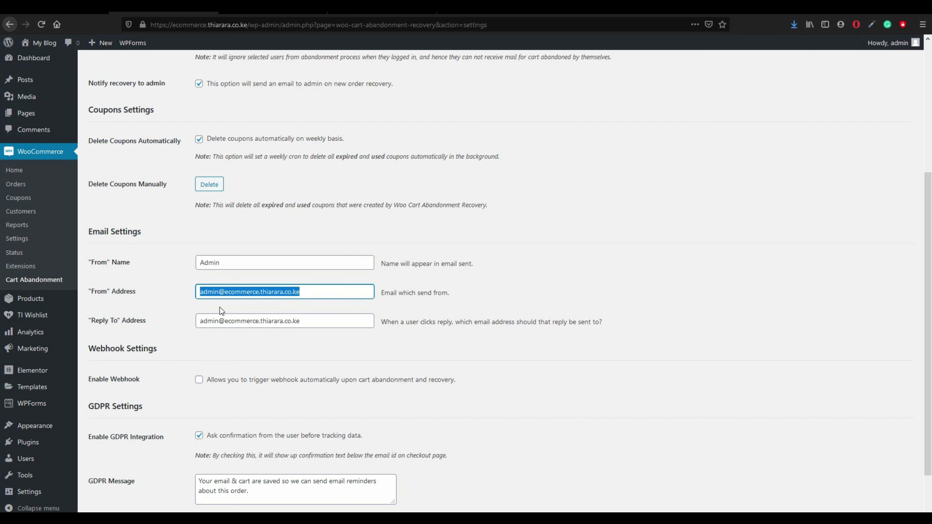
left_click_drag(302, 322, 192, 329)
scroll(182, 341, "down", 2)
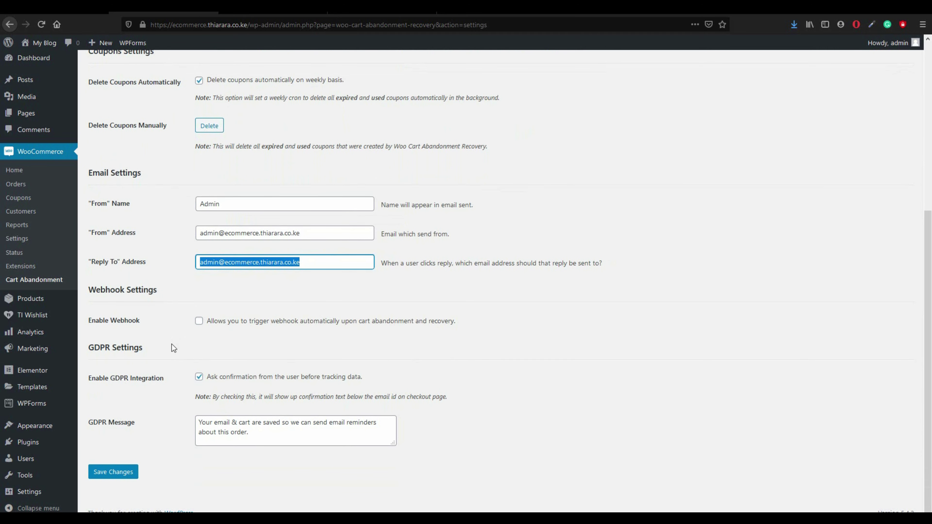
- Toggle GDPR integration off and back on, leaving it enabled, and save the cart abandonment settings
left_click_drag(91, 386, 125, 384)
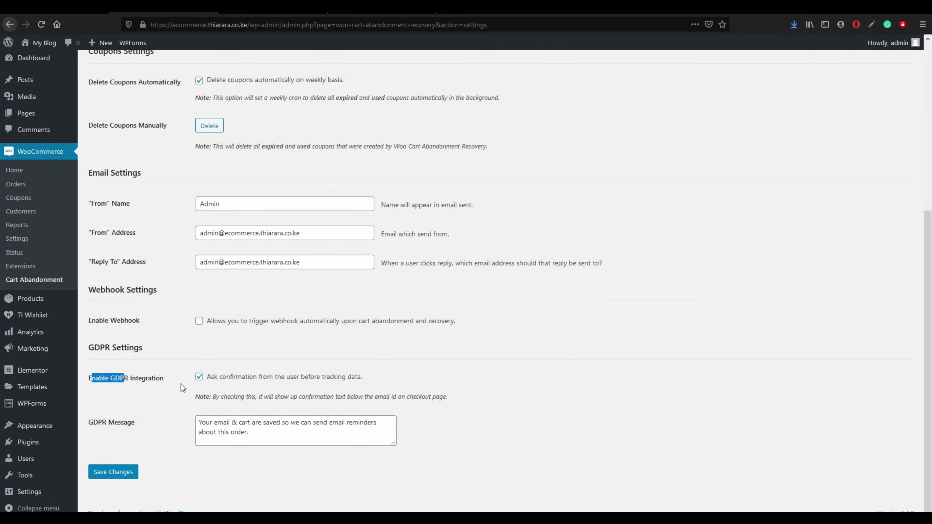
left_click(198, 376)
scroll(200, 379, "up", 2)
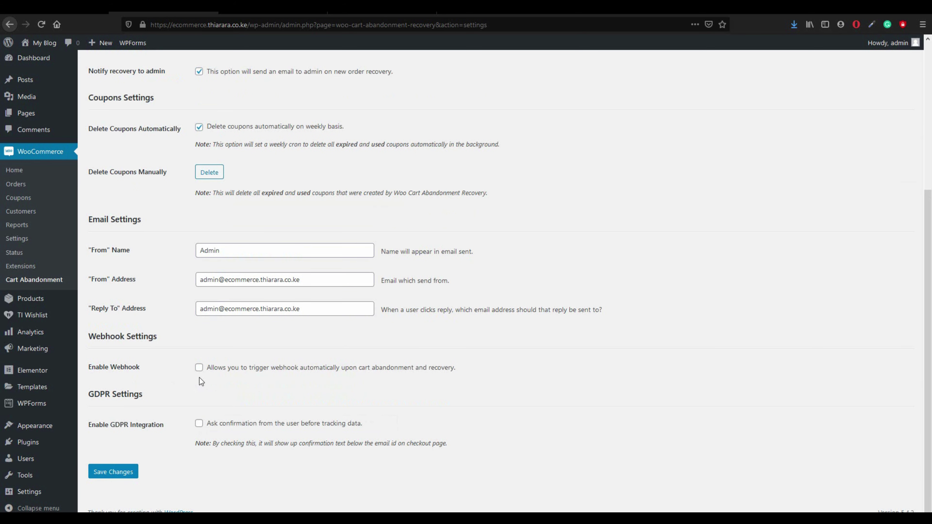
left_click(199, 423)
scroll(154, 477, "down", 2)
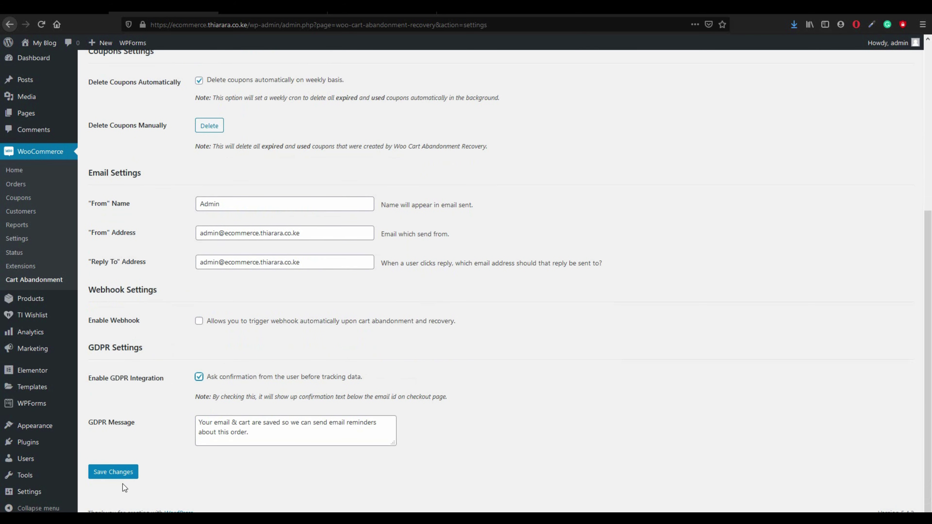
left_click(118, 474)
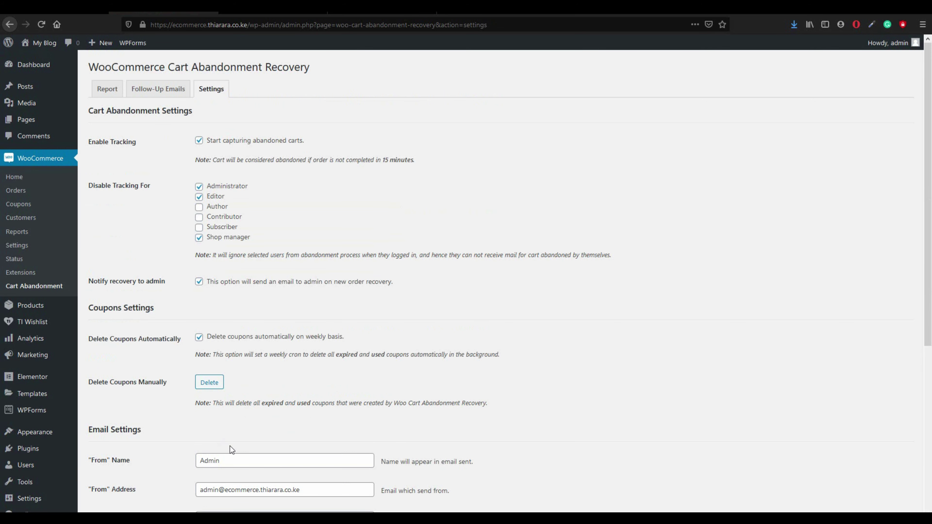
- View the cart abandonment report, and open Sample Email Template 2 from the follow-up emails for editing
left_click(106, 91)
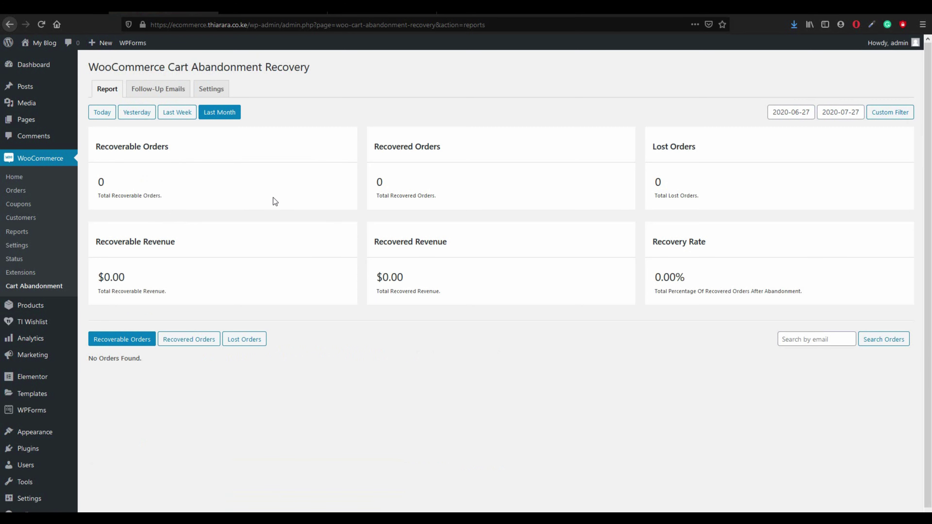
left_click(155, 90)
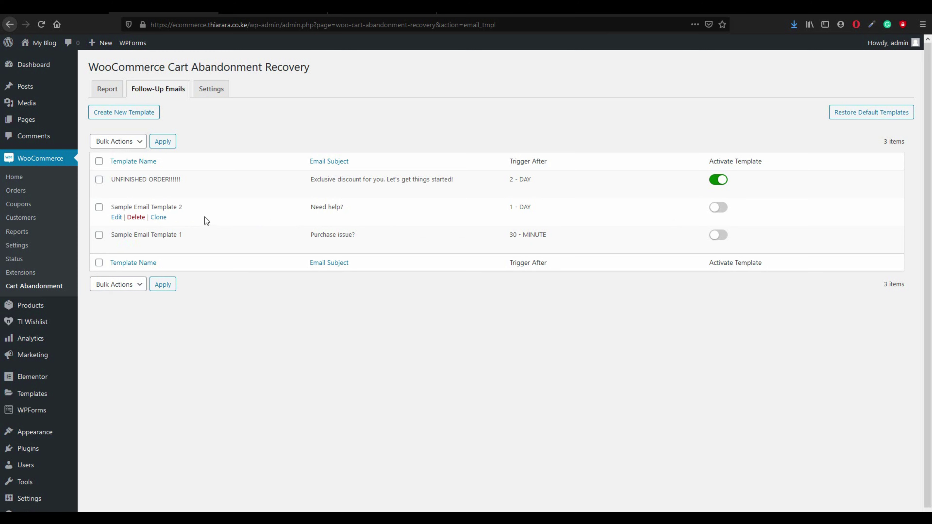
left_click(116, 217)
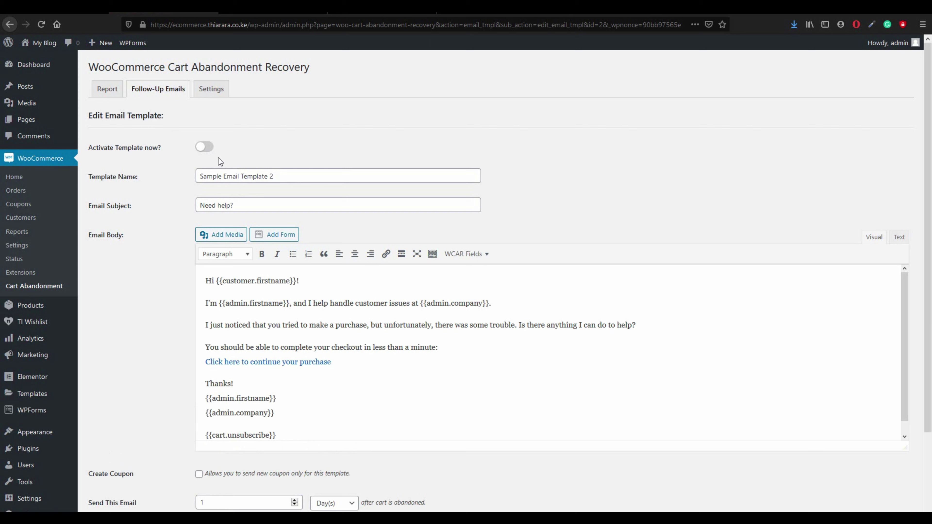
- Examine Sample Email Template 2's name, subject, email body and coupon creation option
left_click_drag(274, 176, 200, 177)
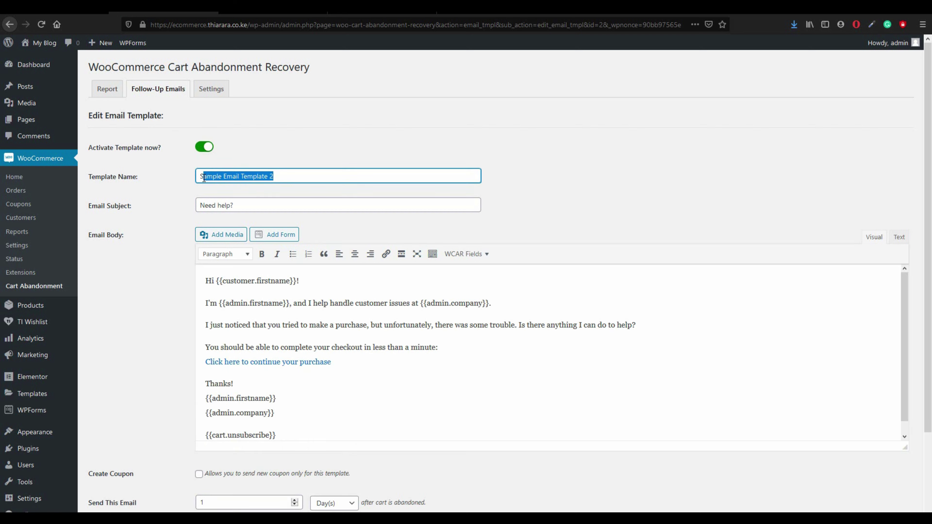
left_click_drag(258, 206, 200, 207)
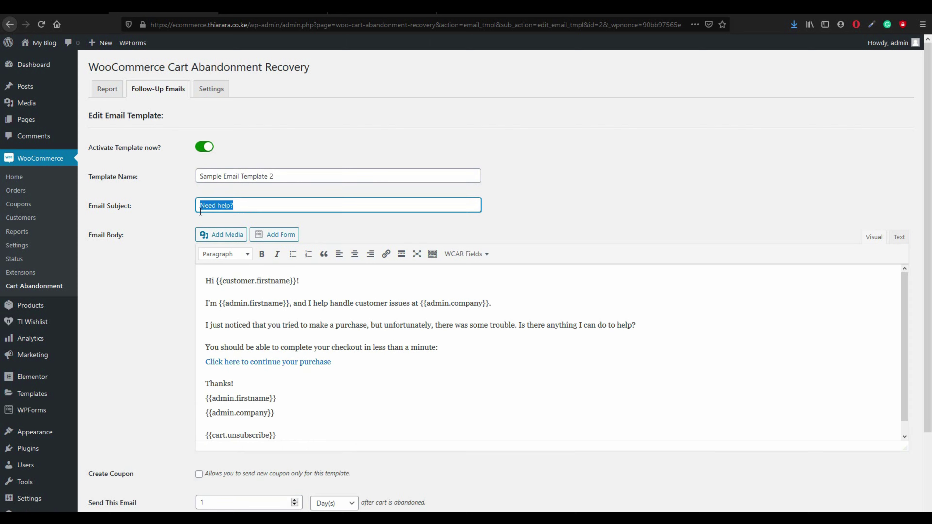
scroll(251, 261, "down", 1)
scroll(251, 261, "down", 2)
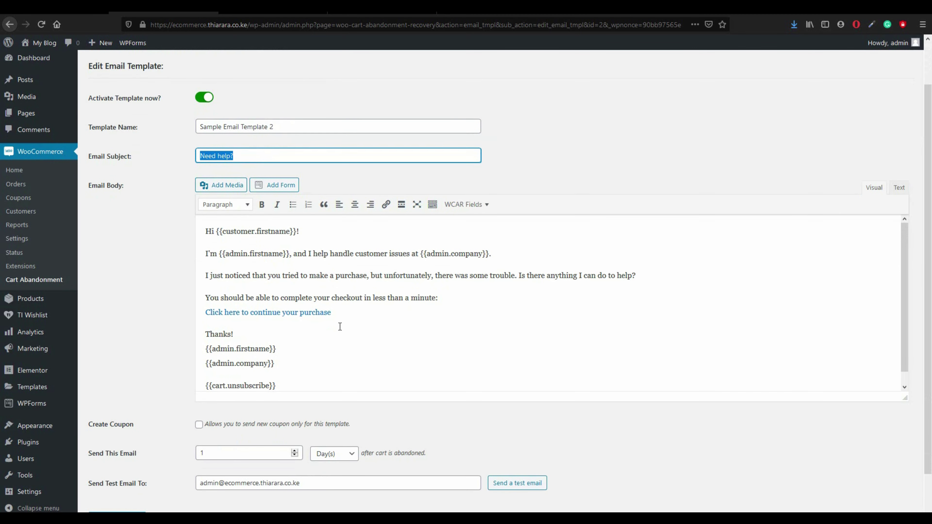
scroll(294, 383, "down", 3)
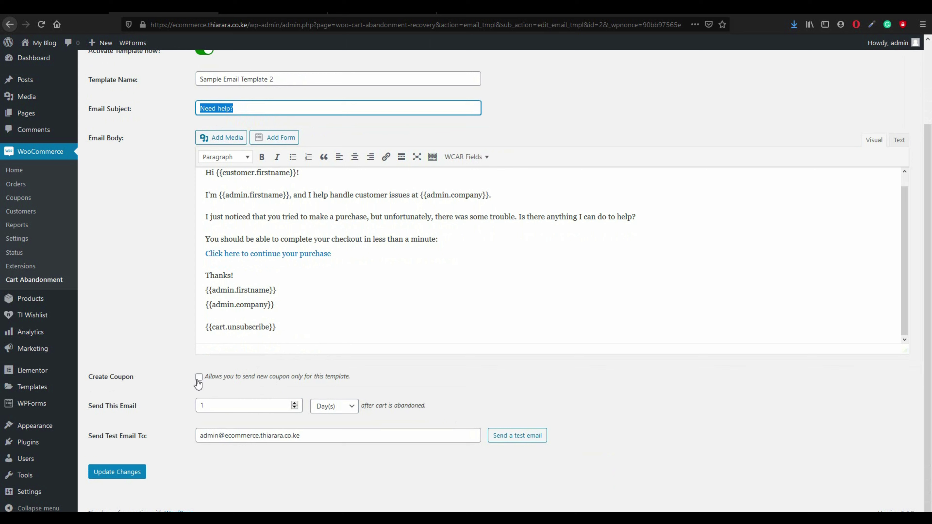
left_click(198, 381)
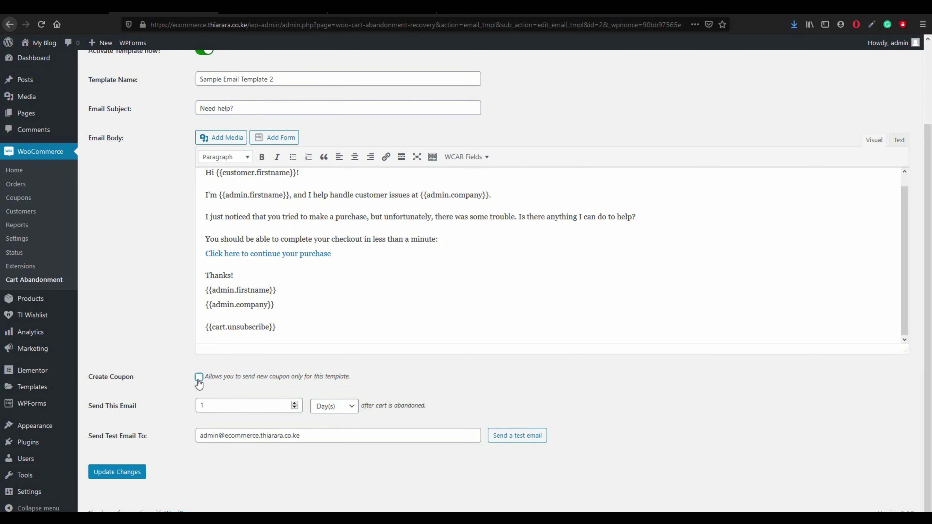
left_click(198, 379)
scroll(217, 386, "up", 3)
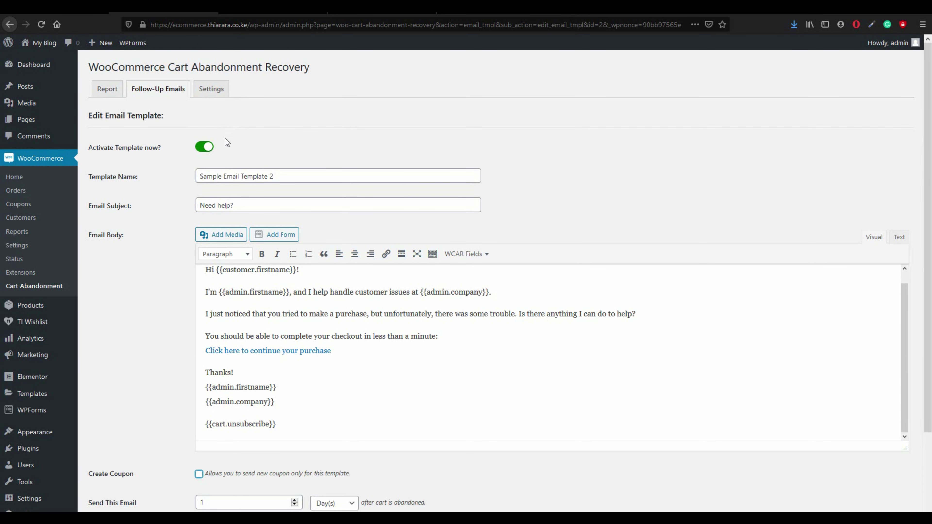
- Return to the follow-up email list without saving the template, and examine the trigger time of each of the templates
left_click(149, 88)
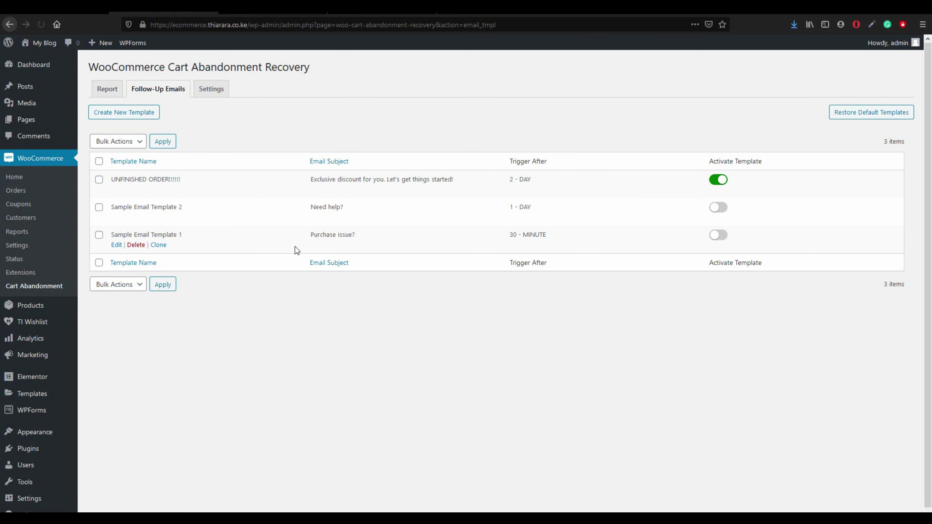
left_click_drag(194, 236, 122, 235)
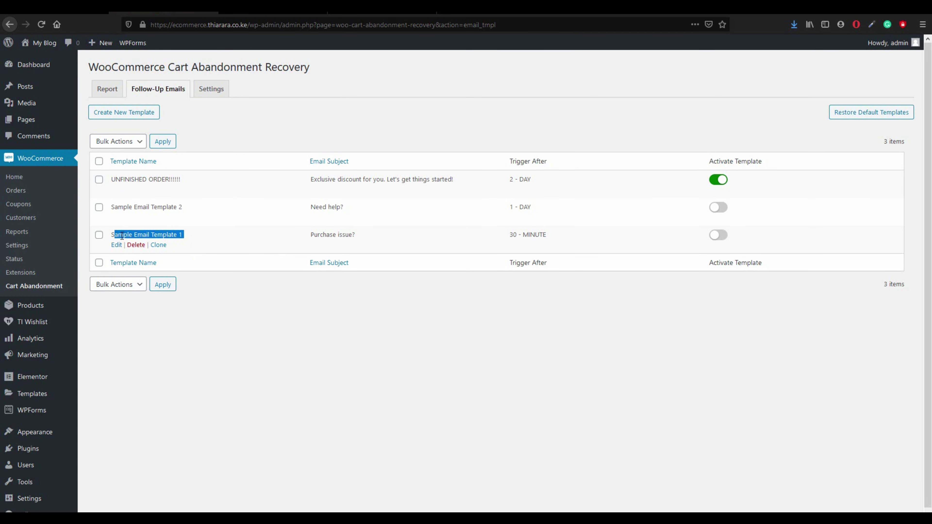
left_click(374, 244)
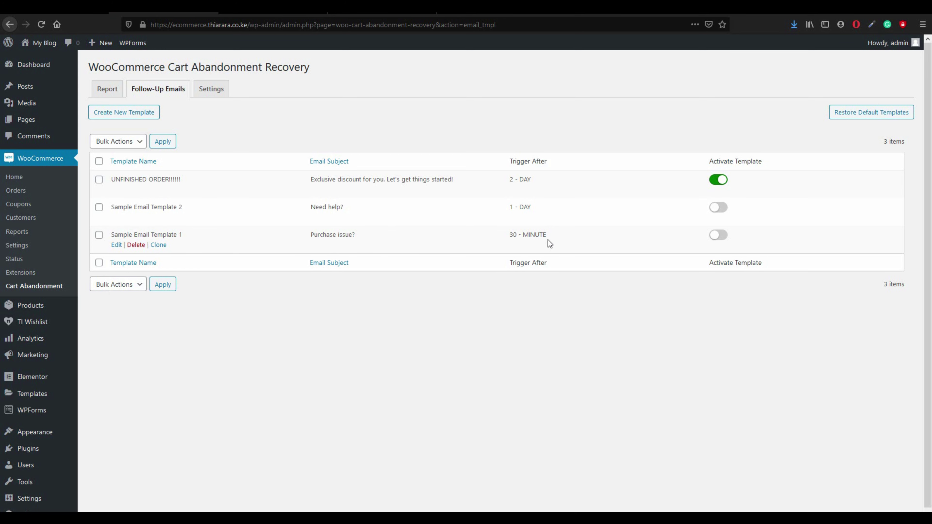
left_click_drag(548, 238, 506, 236)
left_click(520, 234)
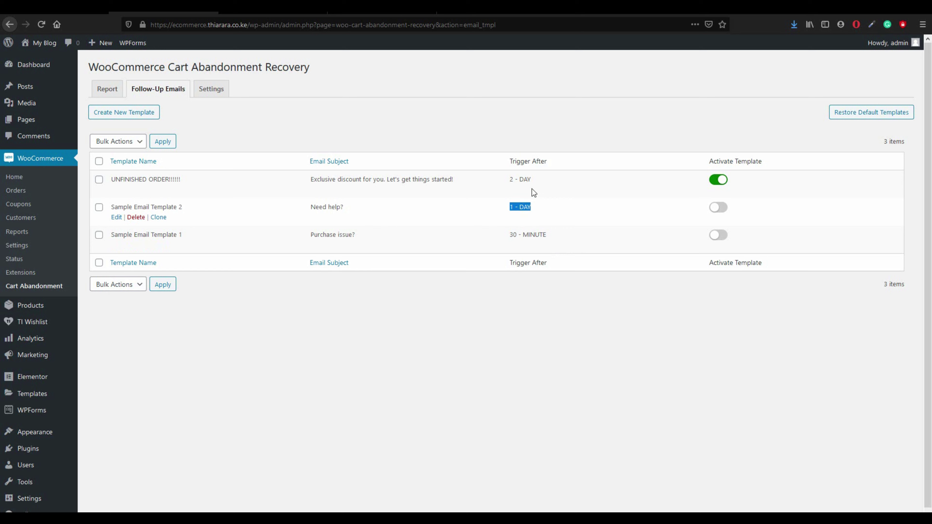
left_click_drag(532, 180, 505, 176)
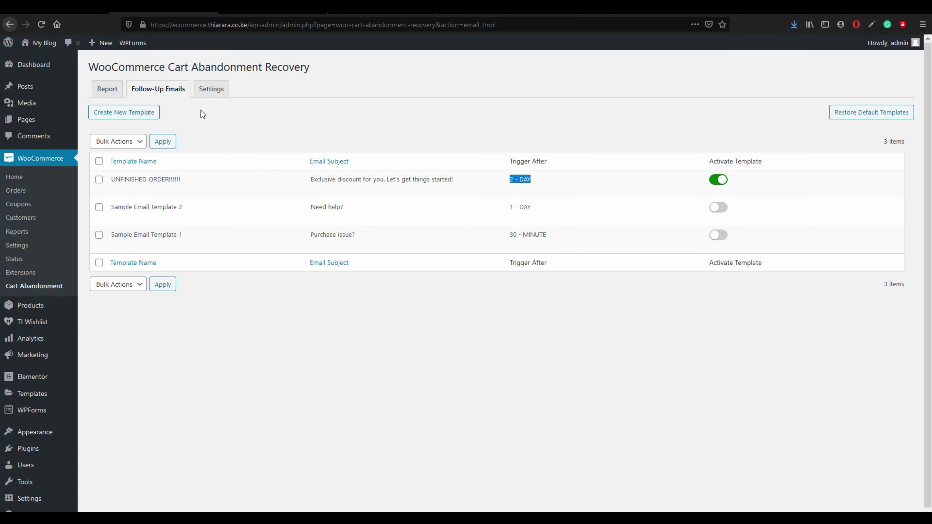
- Open the UNFINISHED ORDER!!!!!! template for editing and review its body and coupon options
left_click(209, 90)
left_click(116, 190)
left_click(116, 189)
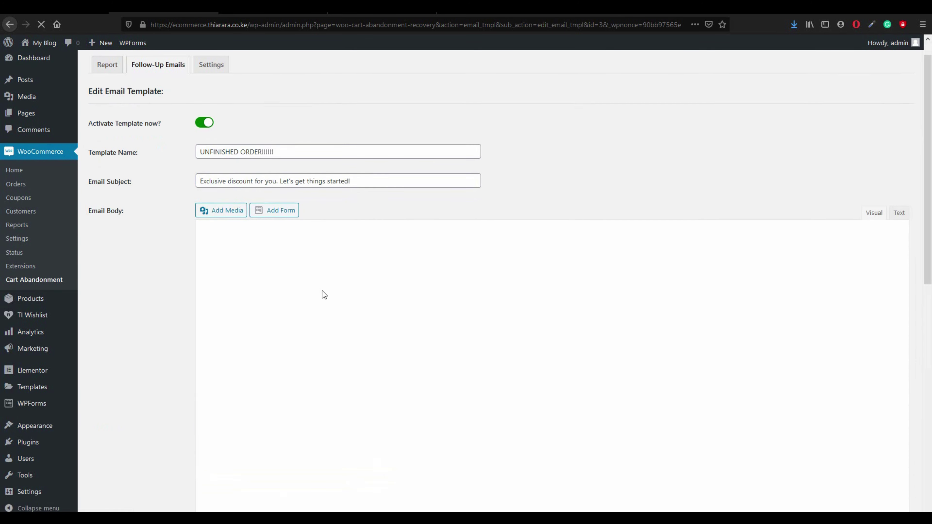
scroll(327, 299, "down", 1)
scroll(418, 328, "down", 5)
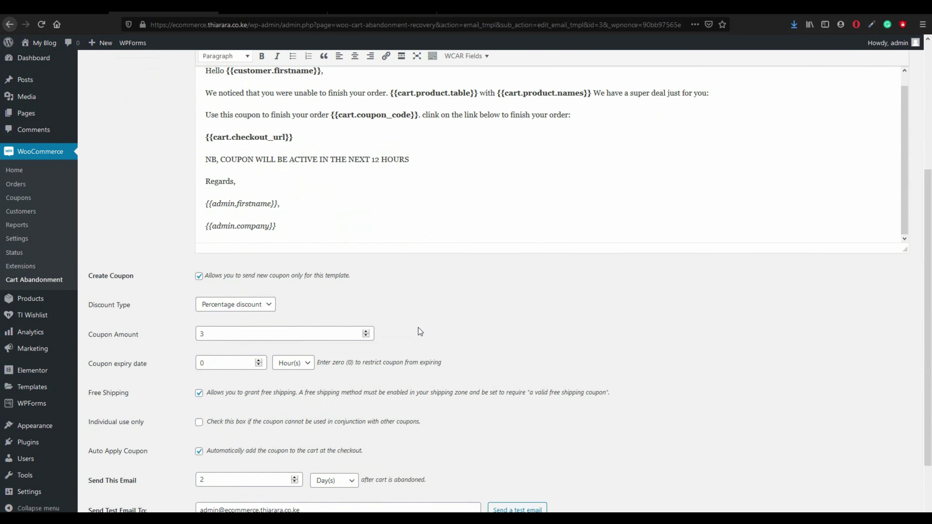
- Set the template's sending delay unit to Hour(s), keeping the amount at 2, and update the template
left_click_drag(234, 407, 188, 406)
left_click(140, 411)
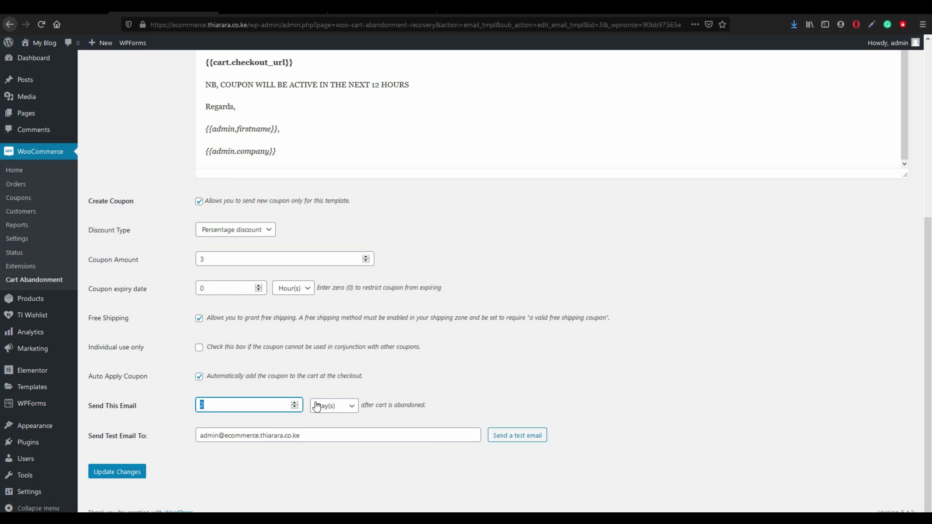
left_click(332, 408)
left_click(332, 410)
left_click(330, 410)
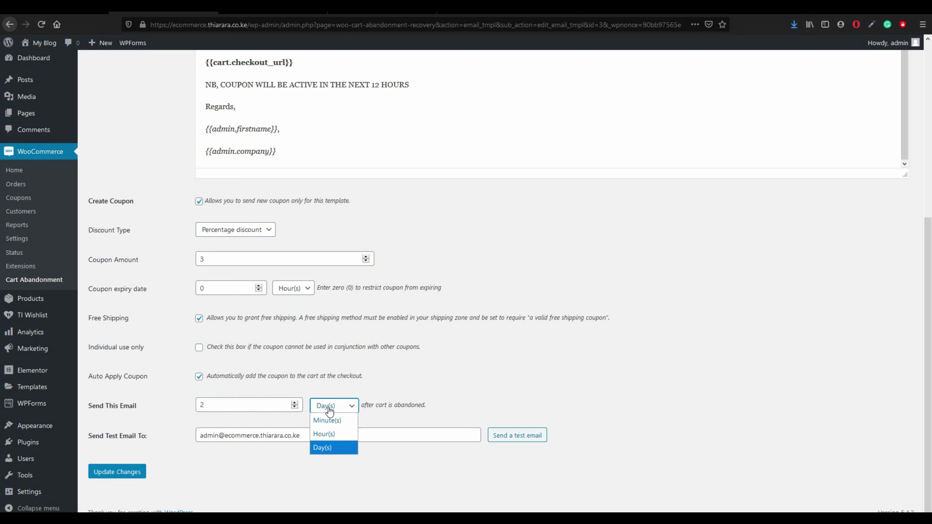
left_click(264, 405)
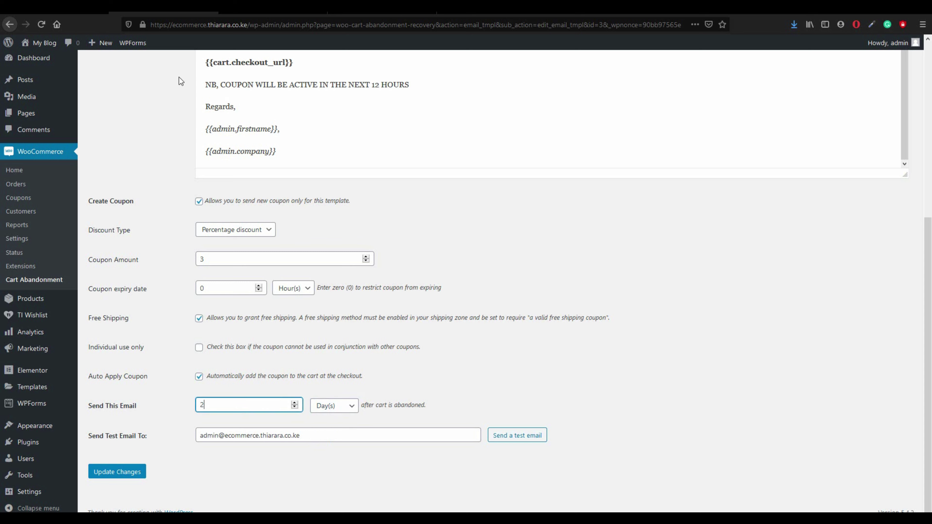
left_click(335, 405)
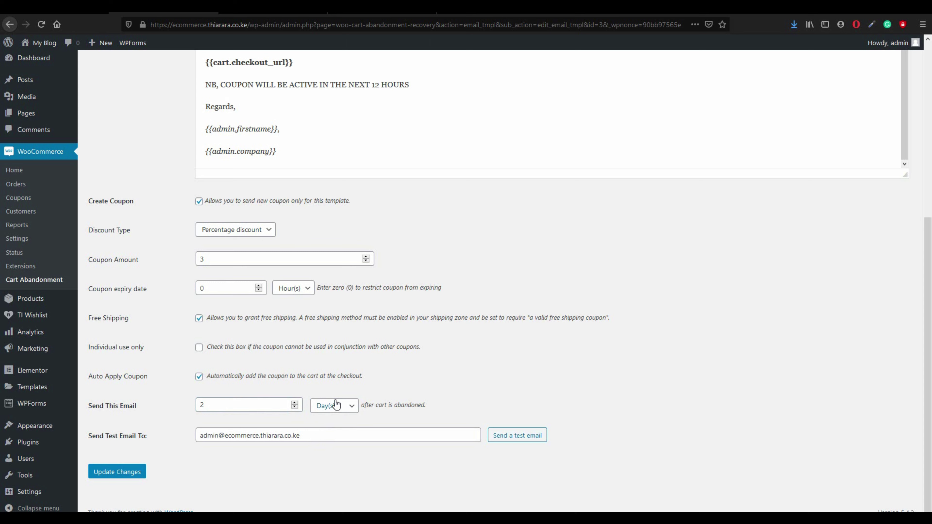
left_click(336, 405)
left_click(328, 433)
left_click(135, 472)
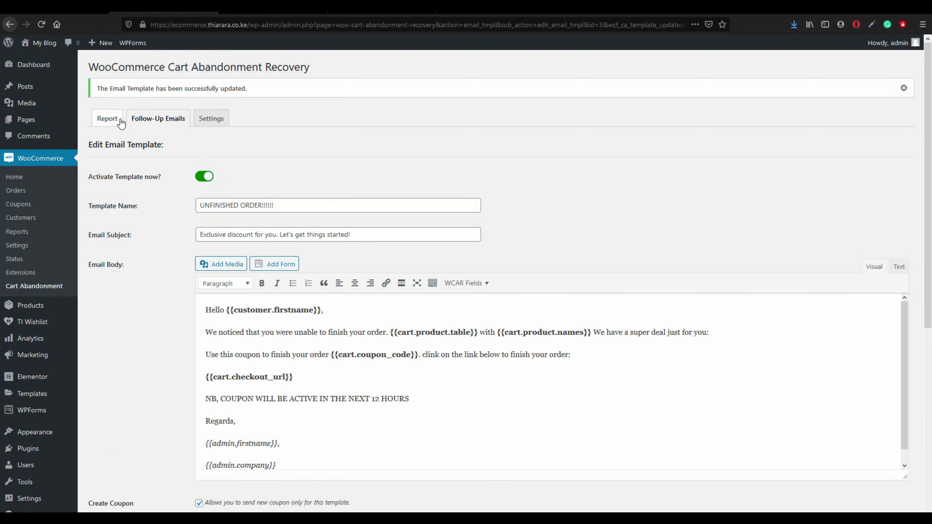
- Return to the follow-up email list and check the UNFINISHED ORDER!!!!!! template's trigger time
scroll(243, 176, "down", 5)
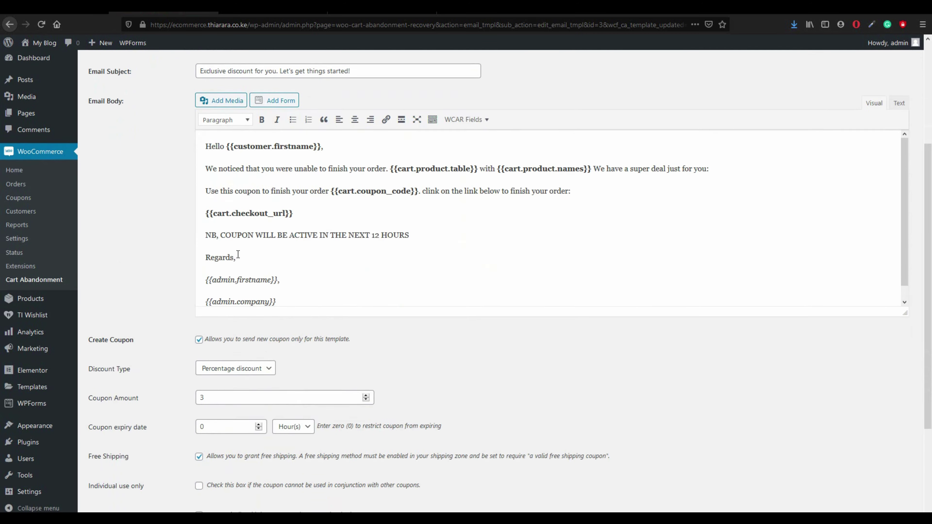
scroll(221, 147, "up", 5)
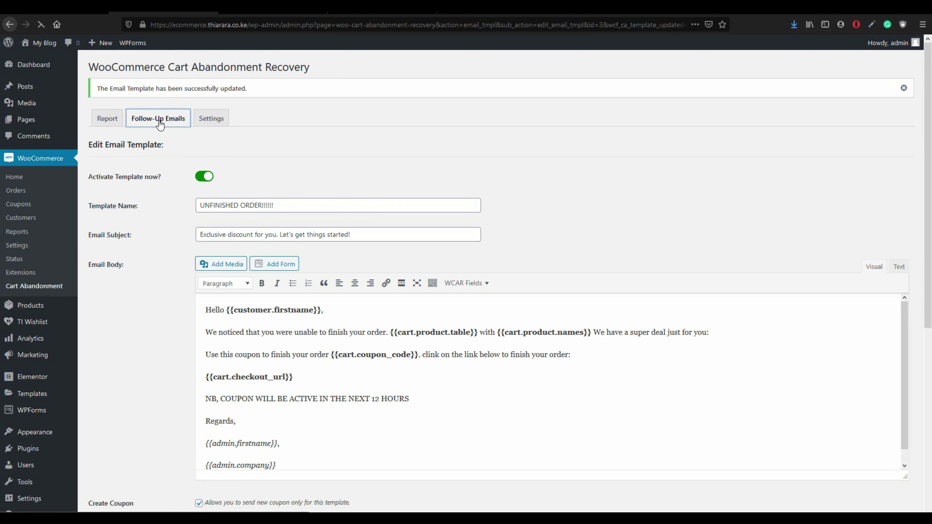
left_click(160, 120)
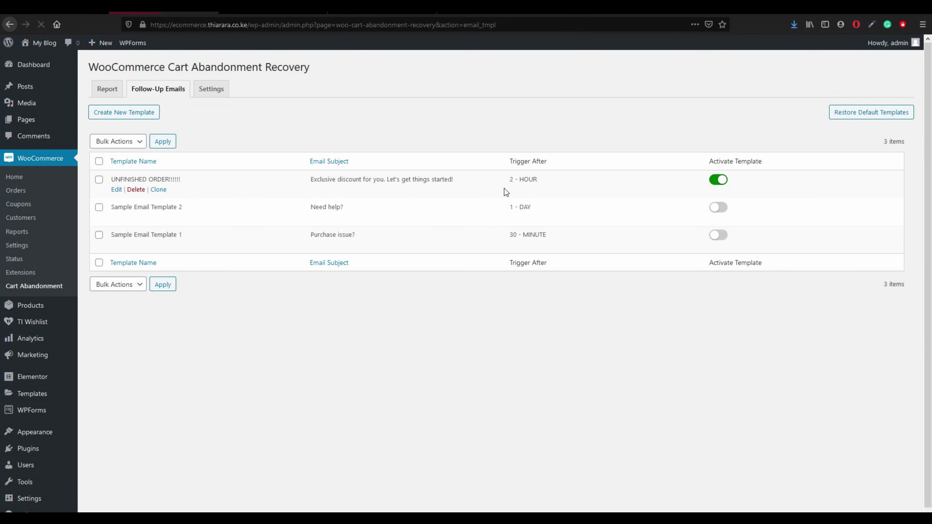
left_click_drag(539, 180, 509, 181)
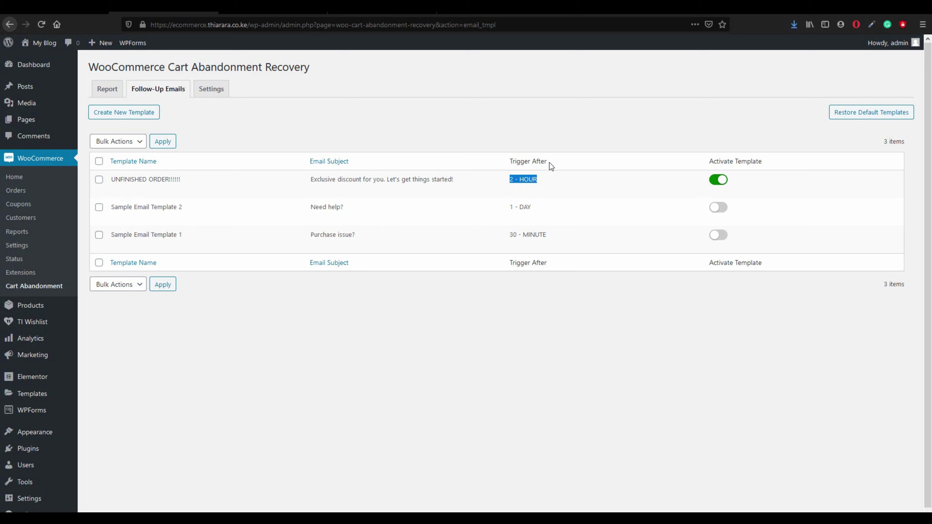
left_click_drag(549, 163, 510, 163)
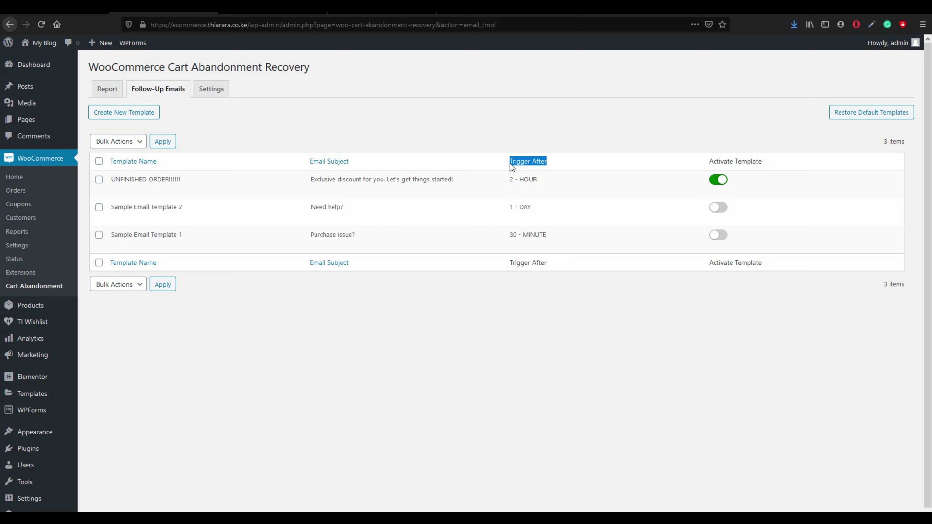